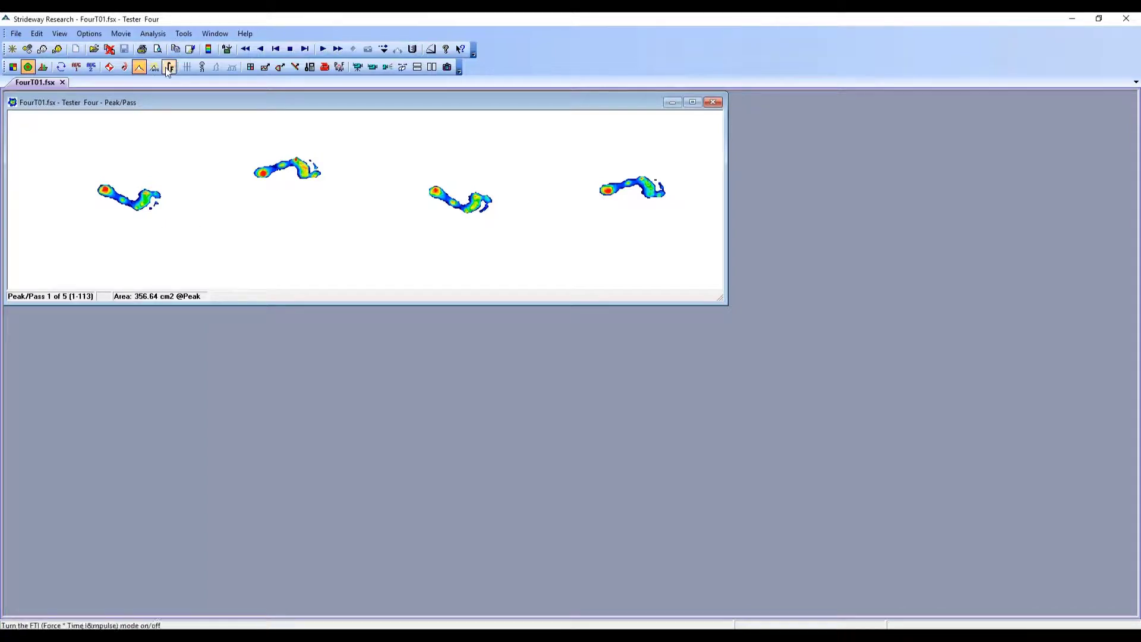
- Turn off the peak view of the footprints and advance the movie to frame 3
{"action": "left_click", "coordinate": [139, 68]}
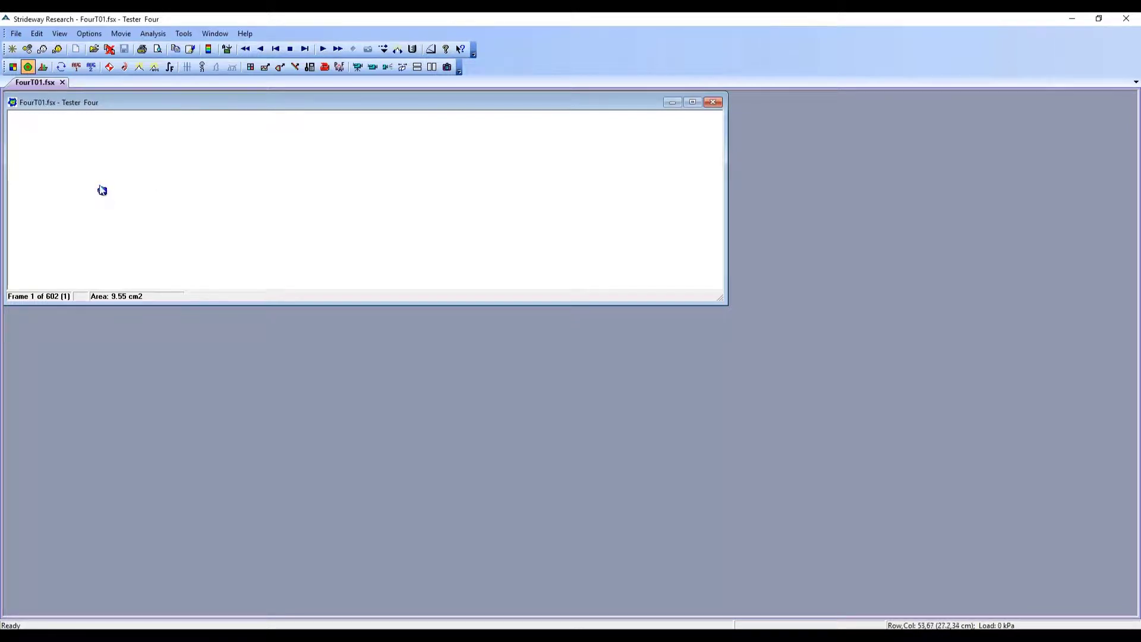
{"action": "left_click", "coordinate": [305, 49]}
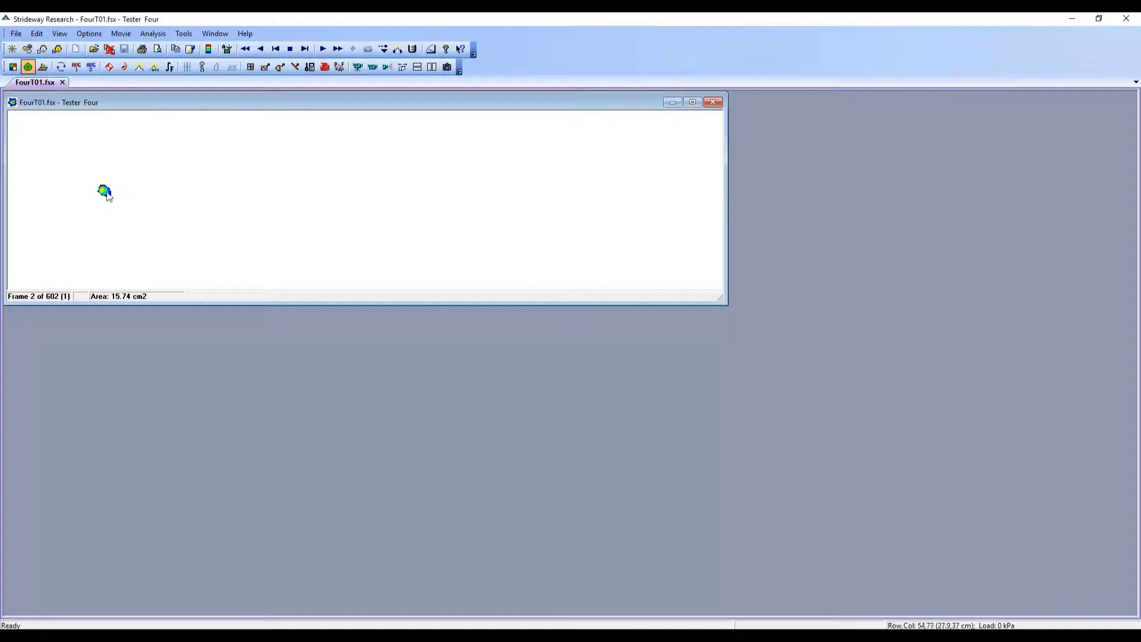
{"action": "left_click", "coordinate": [305, 49]}
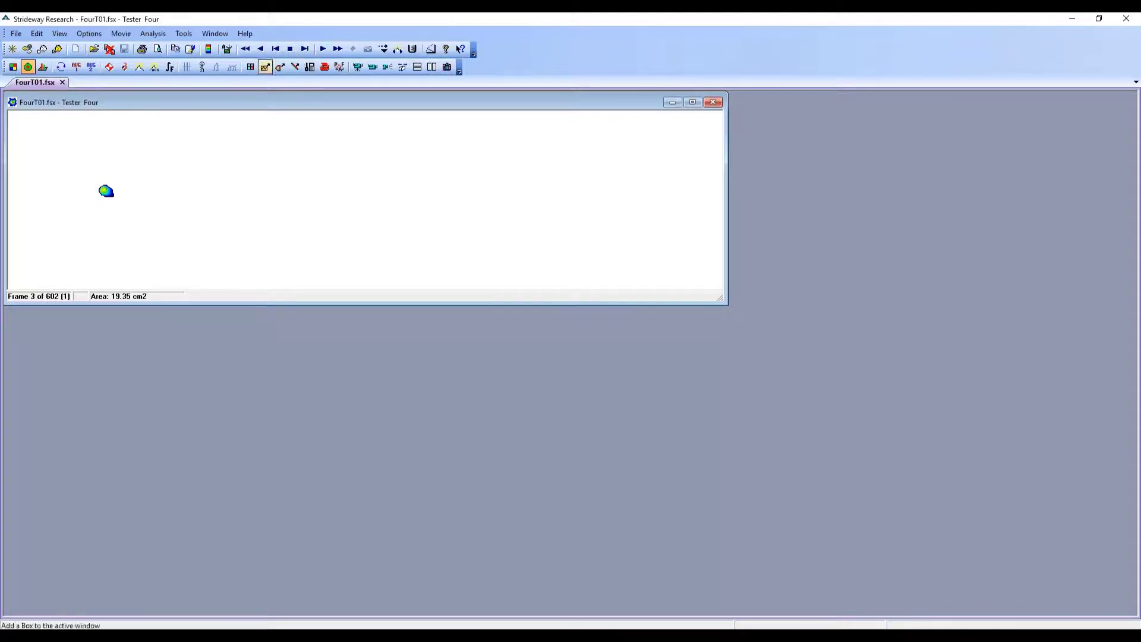
- Export the frame data of the whole movie as an ASCII file named FourT01_M.csv
{"action": "left_click", "coordinate": [17, 34]}
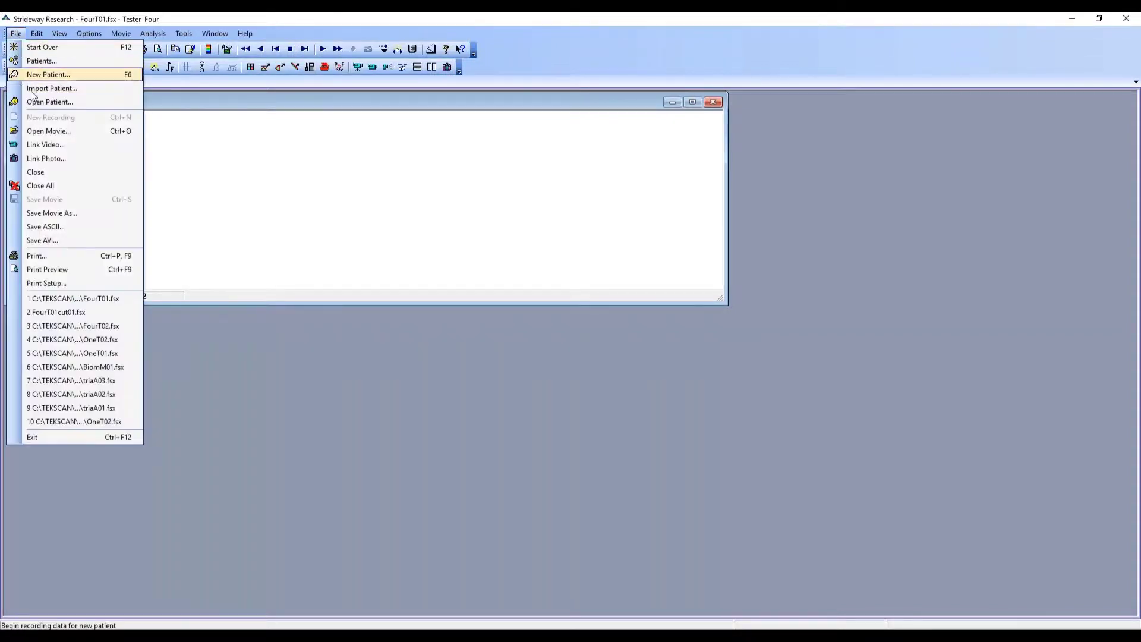
{"action": "left_click", "coordinate": [68, 227]}
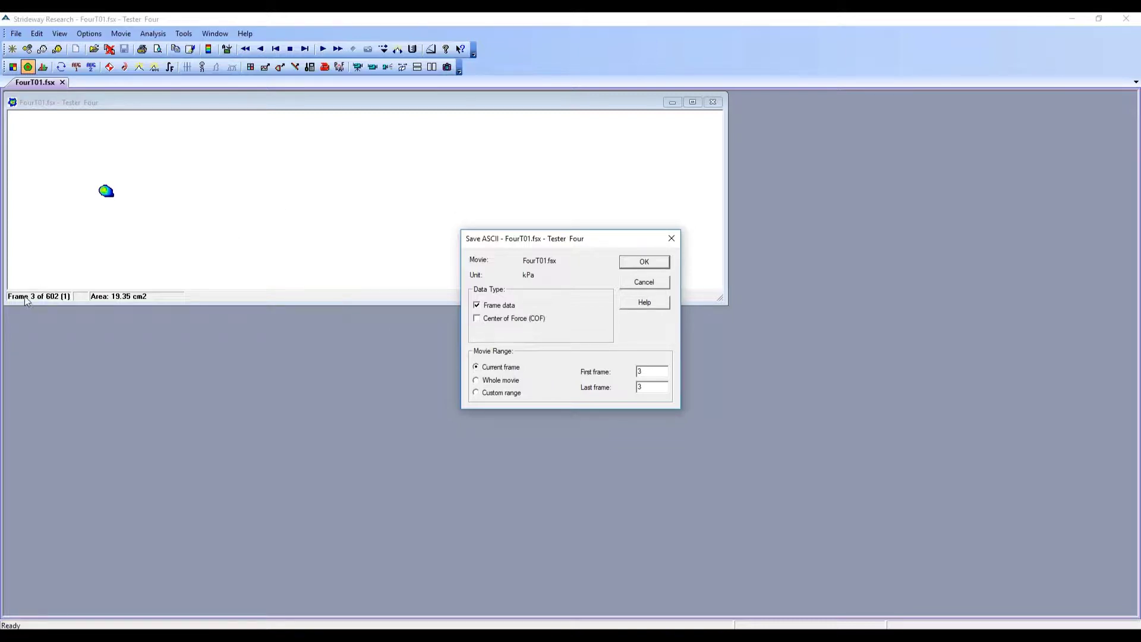
{"action": "left_click", "coordinate": [477, 381]}
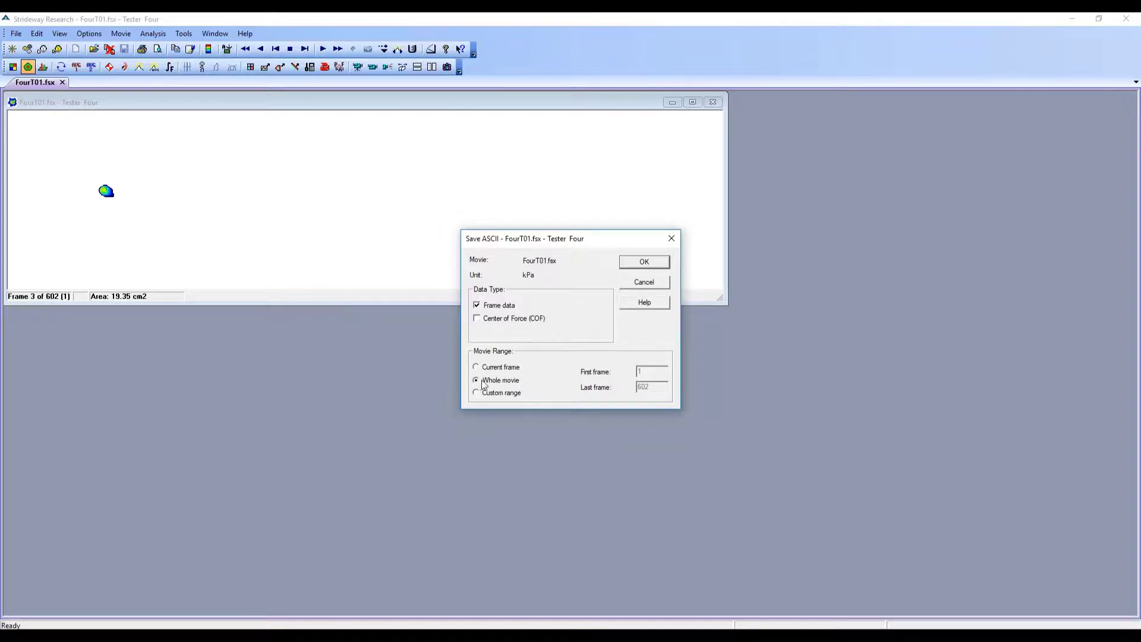
{"action": "left_click", "coordinate": [645, 262]}
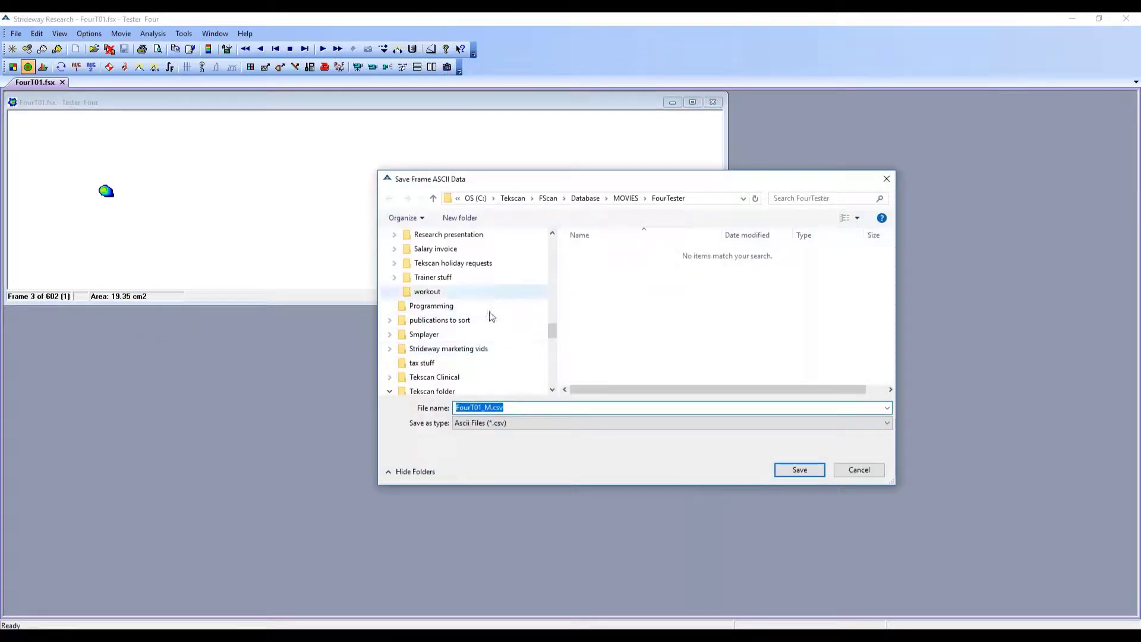
{"action": "scroll", "coordinate": [508, 301], "scroll_direction": "up", "scroll_amount": 5}
{"action": "scroll", "coordinate": [505, 306], "scroll_direction": "up", "scroll_amount": 10}
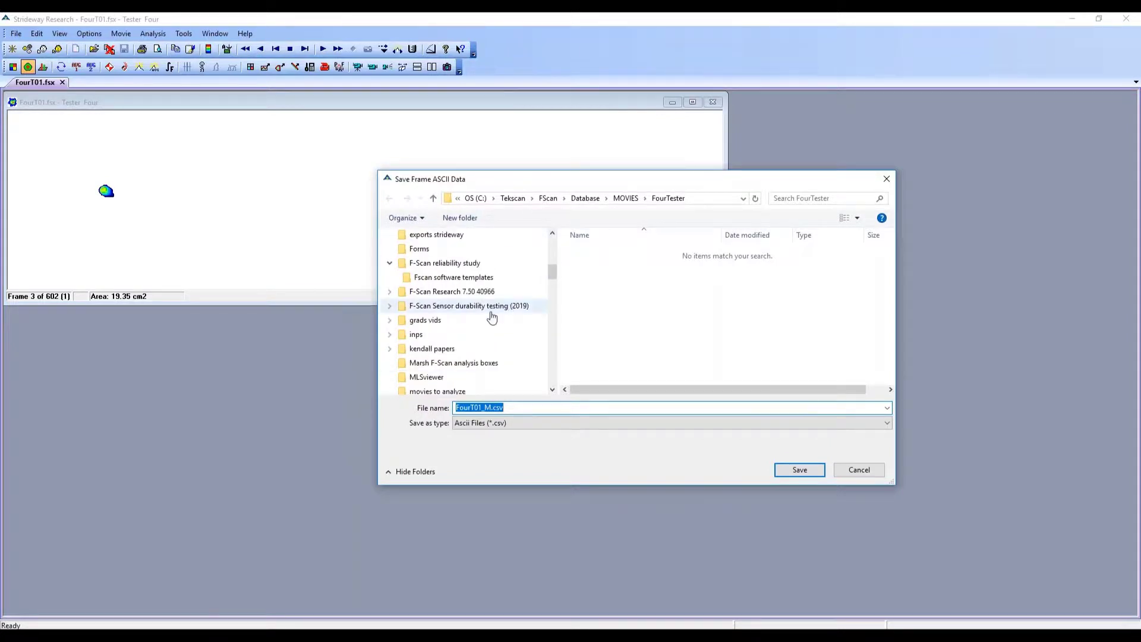
{"action": "left_click", "coordinate": [422, 325]}
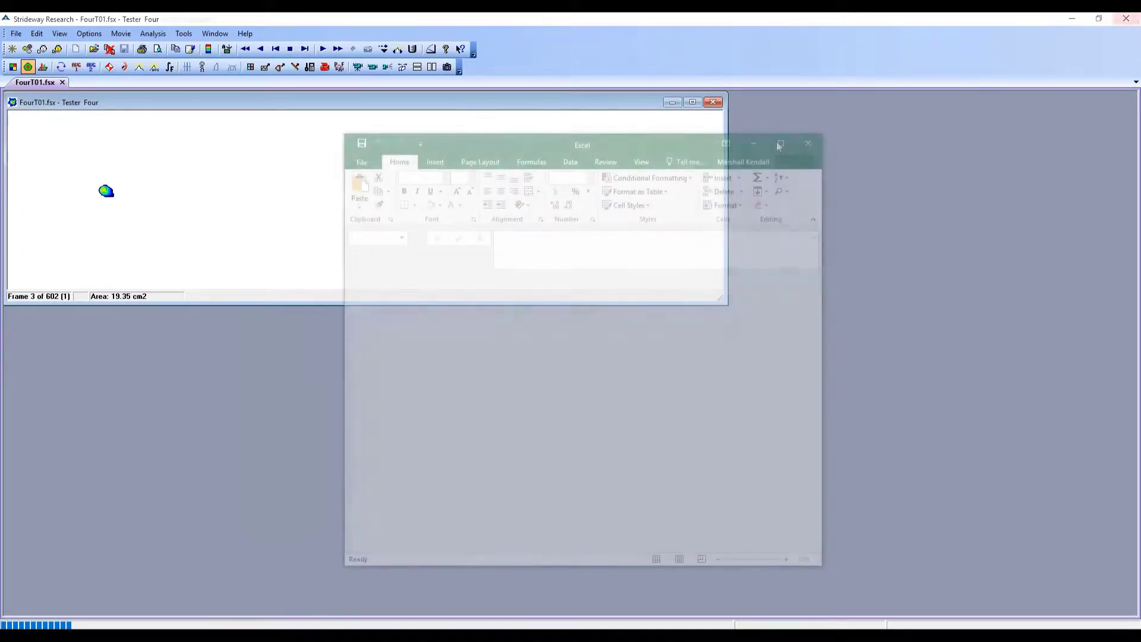
- Maximize the exported file in Excel and examine the recording and calibration details in its header rows
{"action": "left_click", "coordinate": [780, 144]}
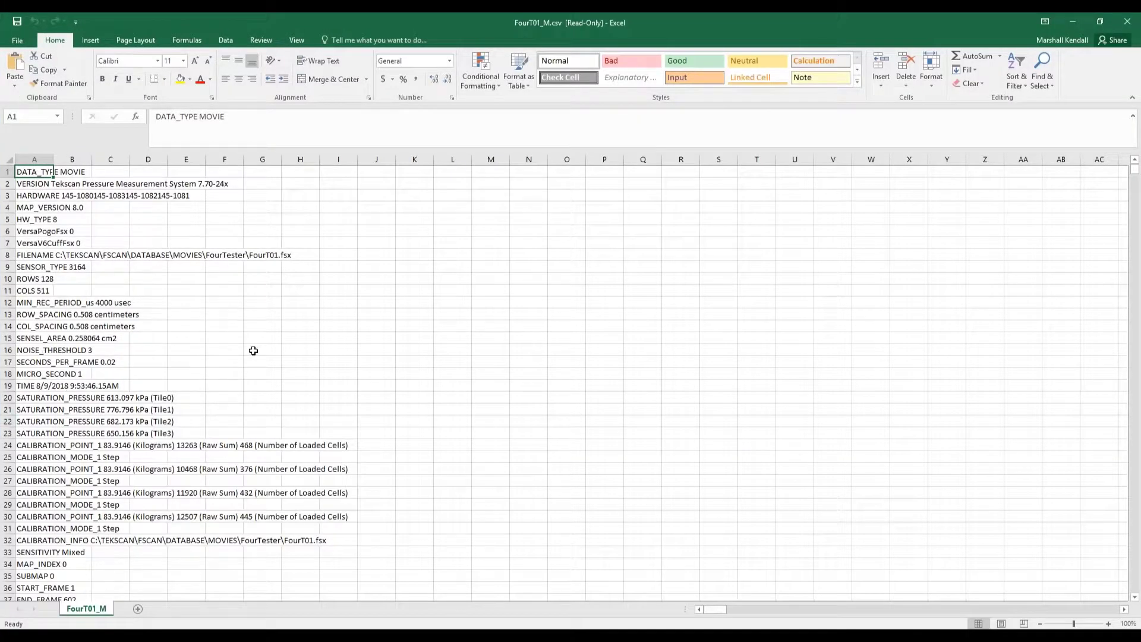
{"action": "scroll", "coordinate": [253, 351], "scroll_direction": "down", "scroll_amount": 5}
{"action": "scroll", "coordinate": [114, 295], "scroll_direction": "up", "scroll_amount": 3}
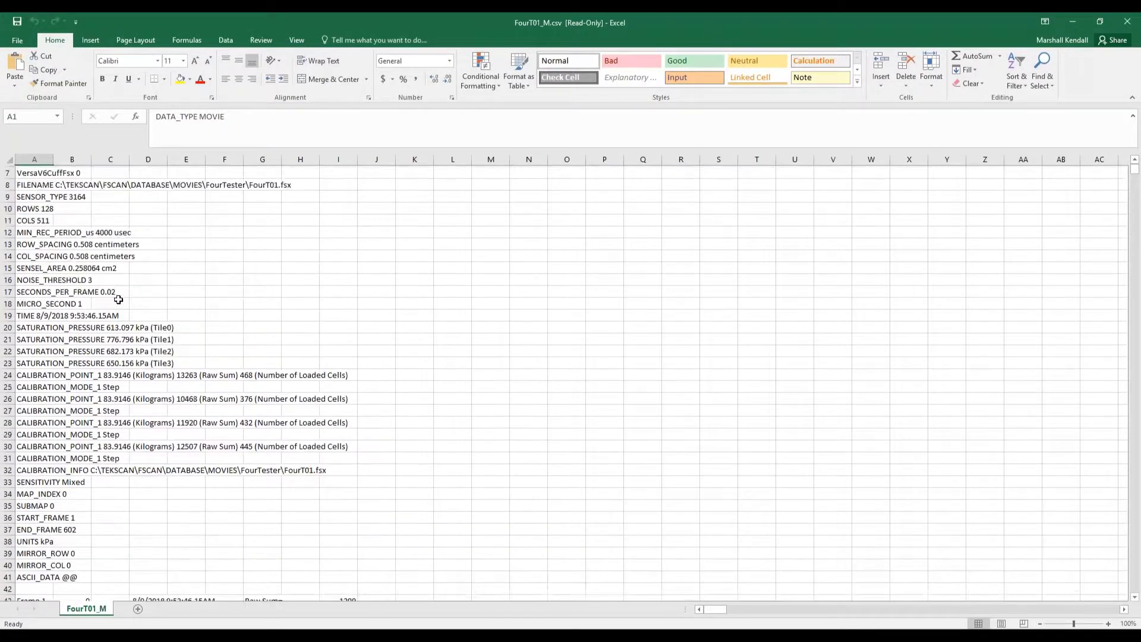
{"action": "scroll", "coordinate": [118, 299], "scroll_direction": "up", "scroll_amount": 2}
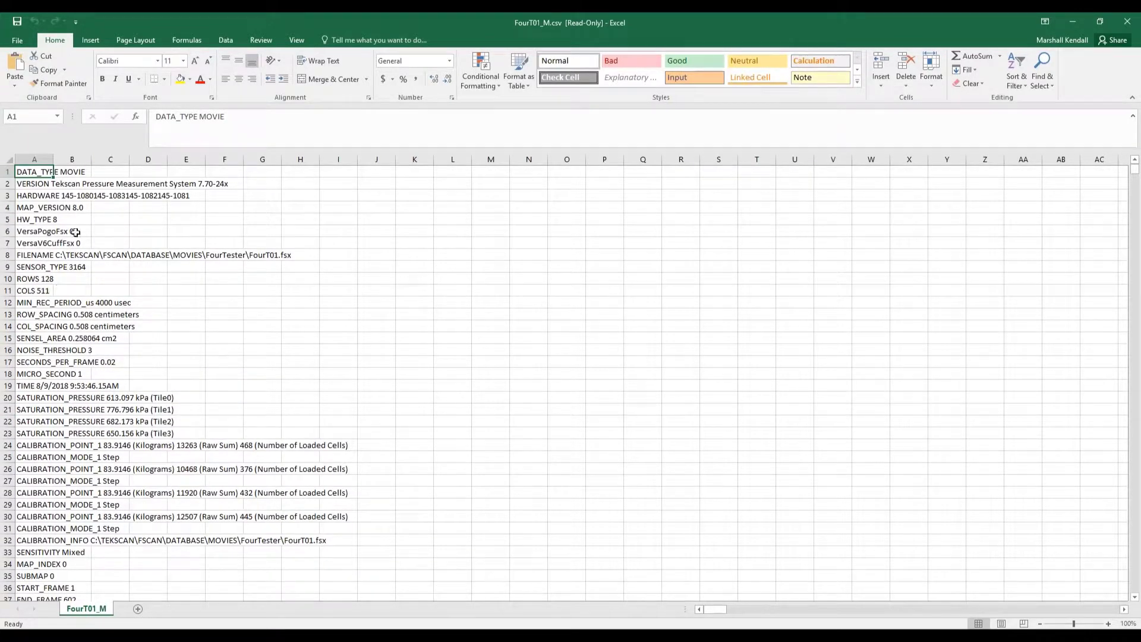
{"action": "scroll", "coordinate": [220, 304], "scroll_direction": "down", "scroll_amount": 5}
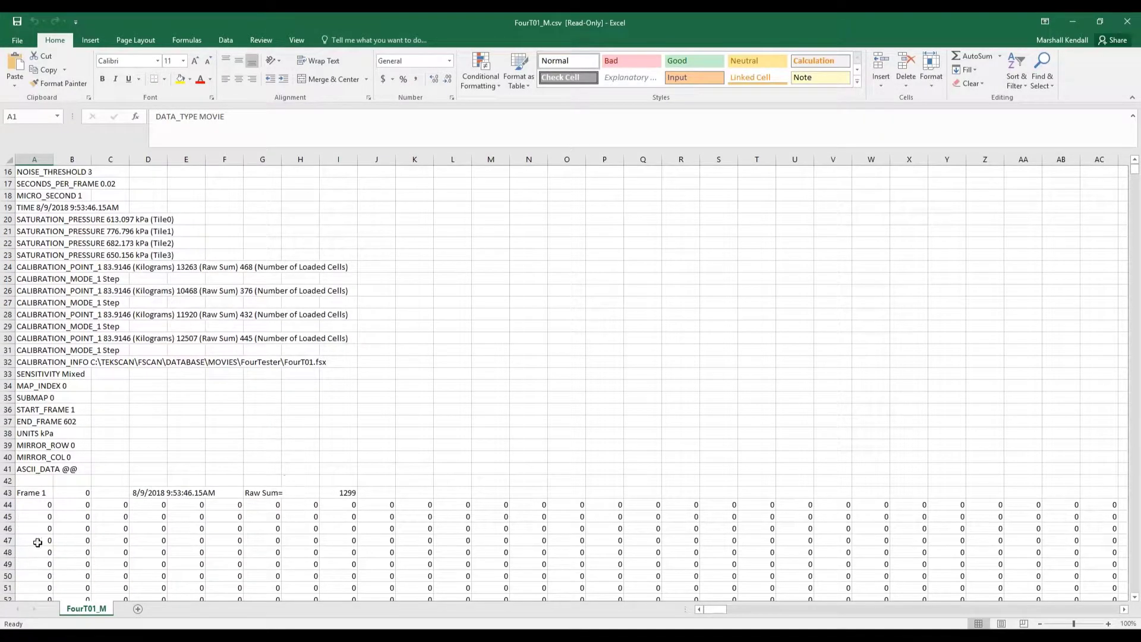
- Examine the Frame 1 label, its rows of sensor values and the start of the Frame 2 block
{"action": "left_click", "coordinate": [30, 492]}
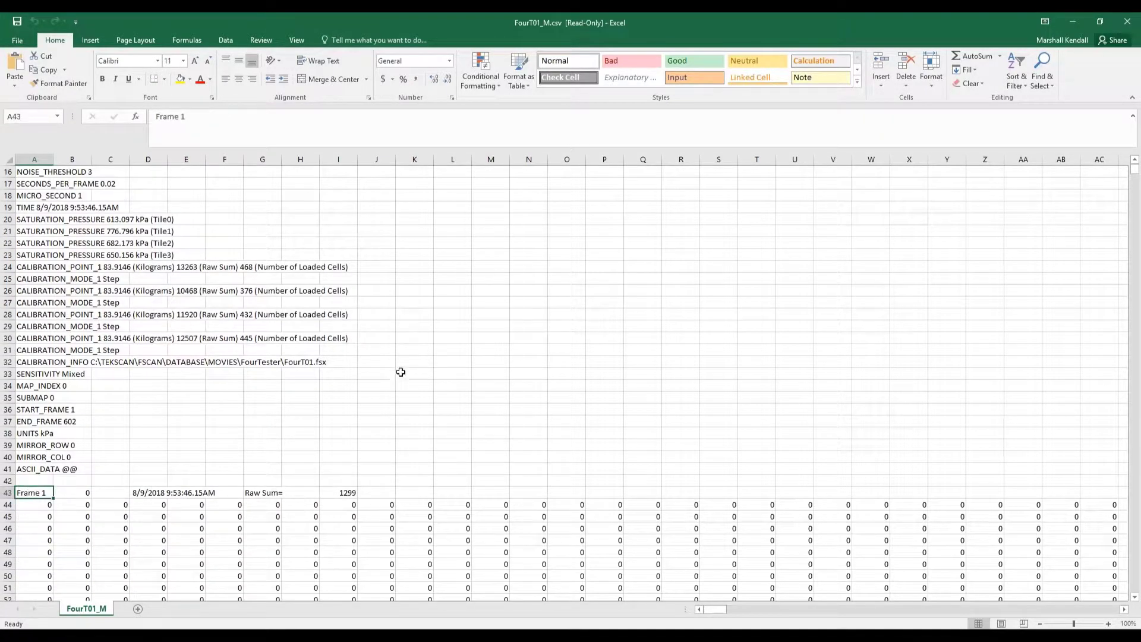
{"action": "scroll", "coordinate": [397, 372], "scroll_direction": "down", "scroll_amount": 5}
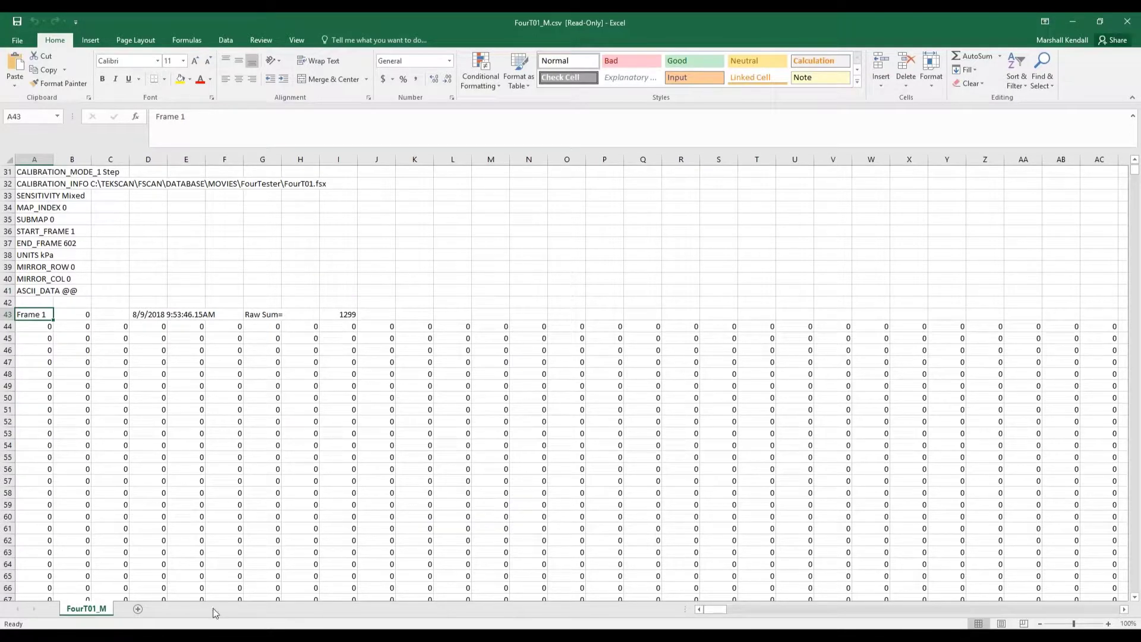
{"action": "left_click", "coordinate": [42, 327]}
{"action": "left_click", "coordinate": [34, 340]}
{"action": "left_click", "coordinate": [37, 354]}
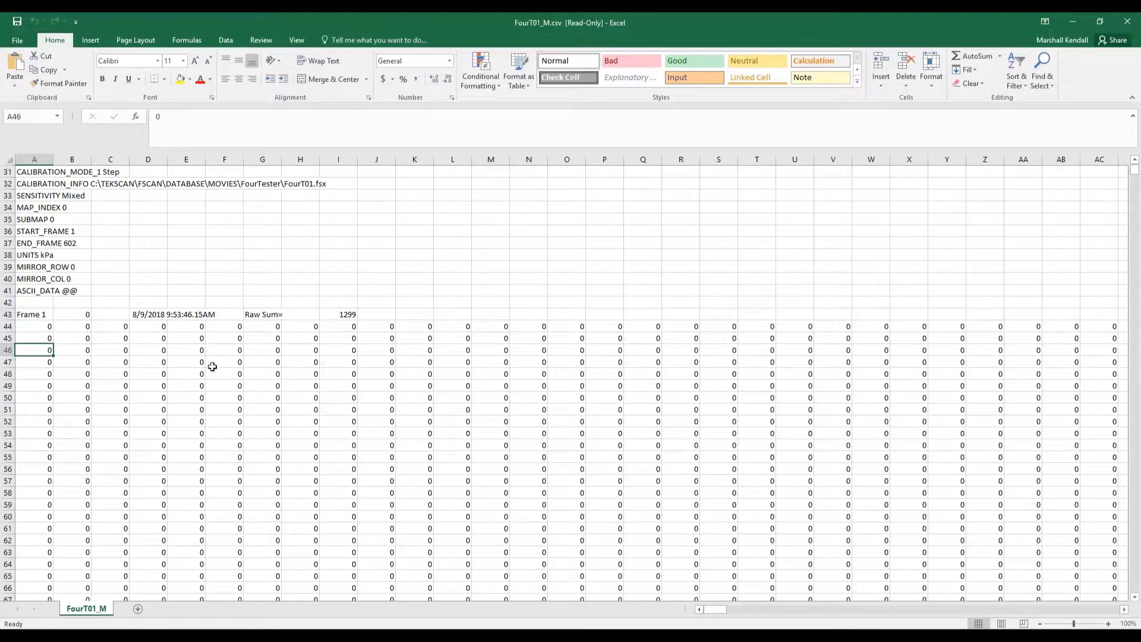
{"action": "scroll", "coordinate": [213, 374], "scroll_direction": "down", "scroll_amount": 20}
{"action": "scroll", "coordinate": [214, 381], "scroll_direction": "down", "scroll_amount": 15}
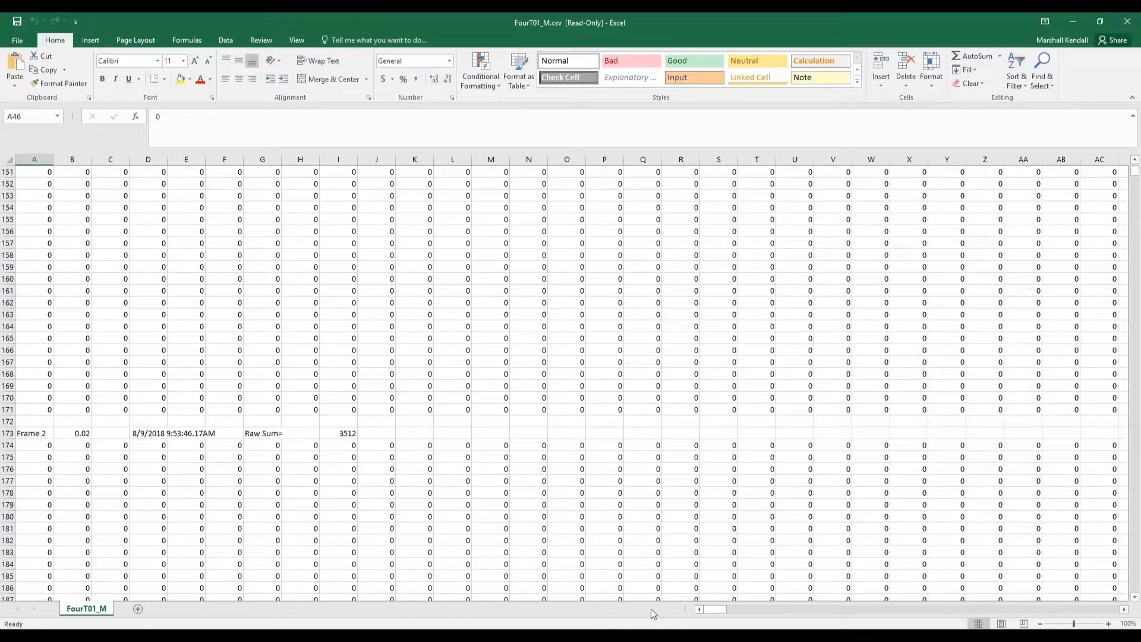
{"action": "scroll", "coordinate": [616, 523], "scroll_direction": "up", "scroll_amount": 19}
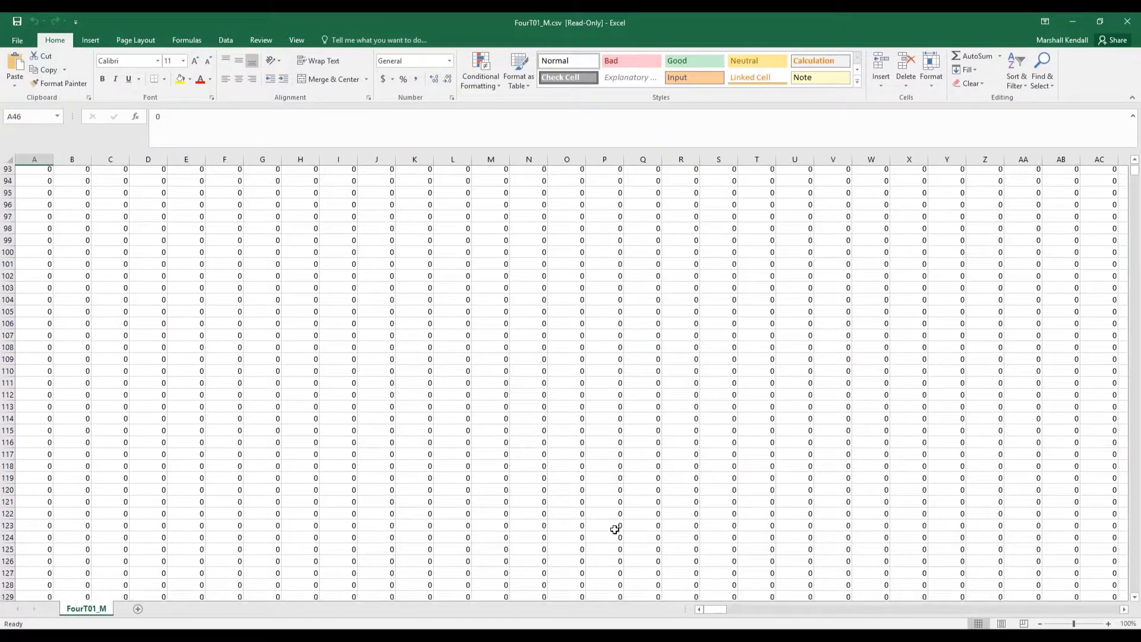
- Locate the loaded cells in the Frame 3 block and inspect individual pressure values in columns BQ to BS
{"action": "scroll", "coordinate": [615, 529], "scroll_direction": "down", "scroll_amount": 20}
{"action": "left_click_drag", "start_coordinate": [722, 609], "coordinate": [765, 609]}
{"action": "scroll", "coordinate": [731, 459], "scroll_direction": "down", "scroll_amount": 5}
{"action": "left_click", "coordinate": [549, 310]}
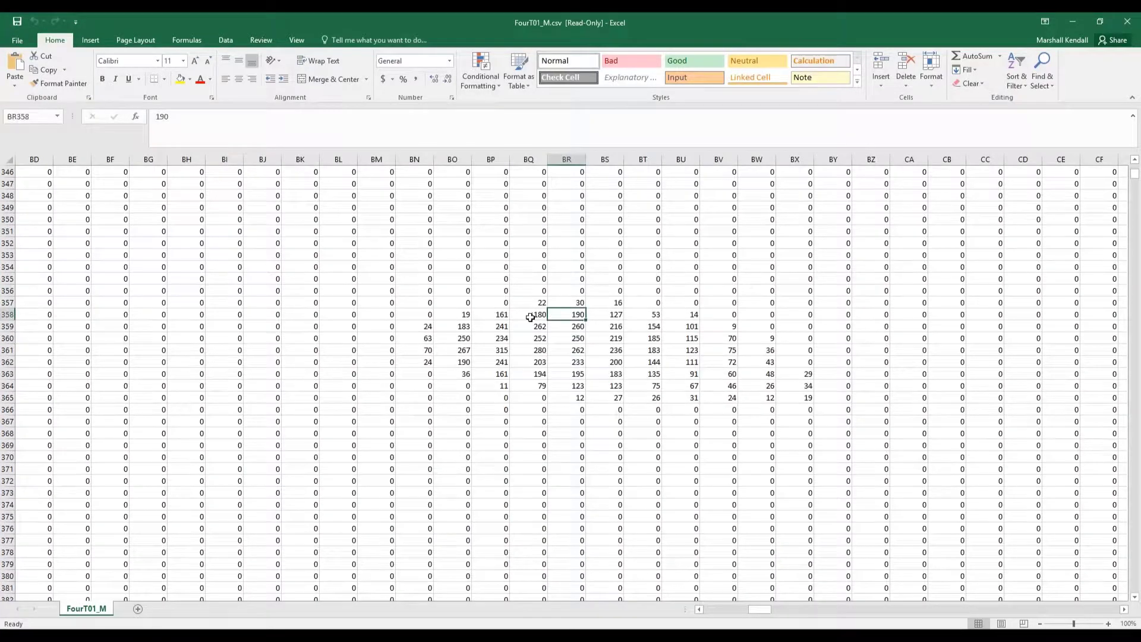
{"action": "left_click", "coordinate": [530, 318]}
{"action": "key", "text": "Down"}
{"action": "key", "text": "Down"}
{"action": "key", "text": "Down"}
{"action": "key", "text": "Down"}
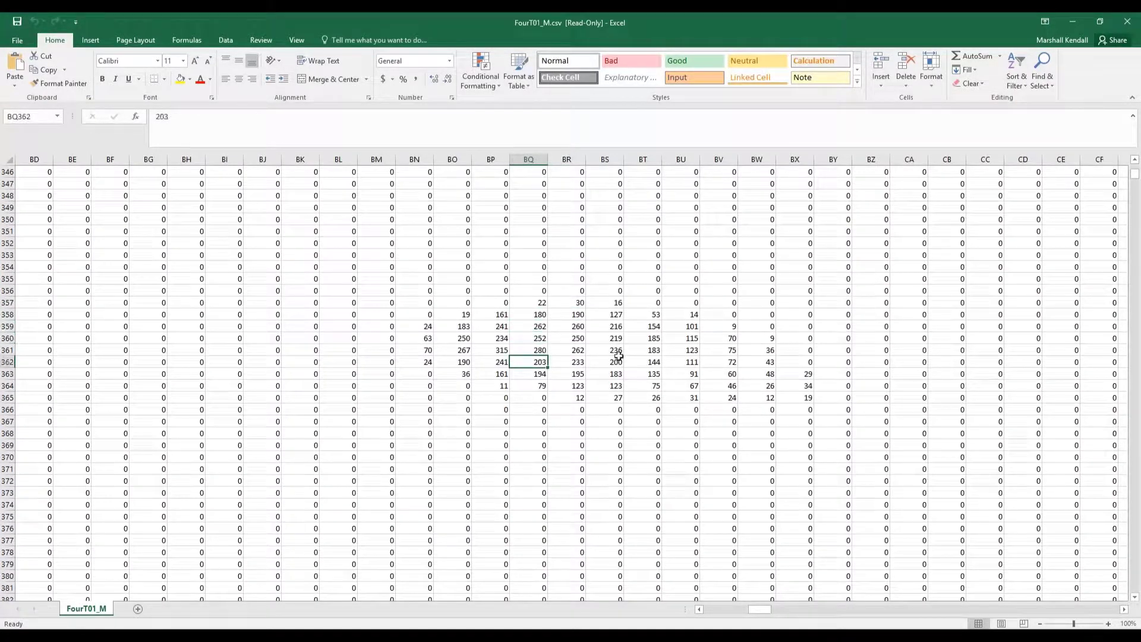
{"action": "left_click", "coordinate": [613, 349]}
{"action": "scroll", "coordinate": [328, 414], "scroll_direction": "up", "scroll_amount": 10}
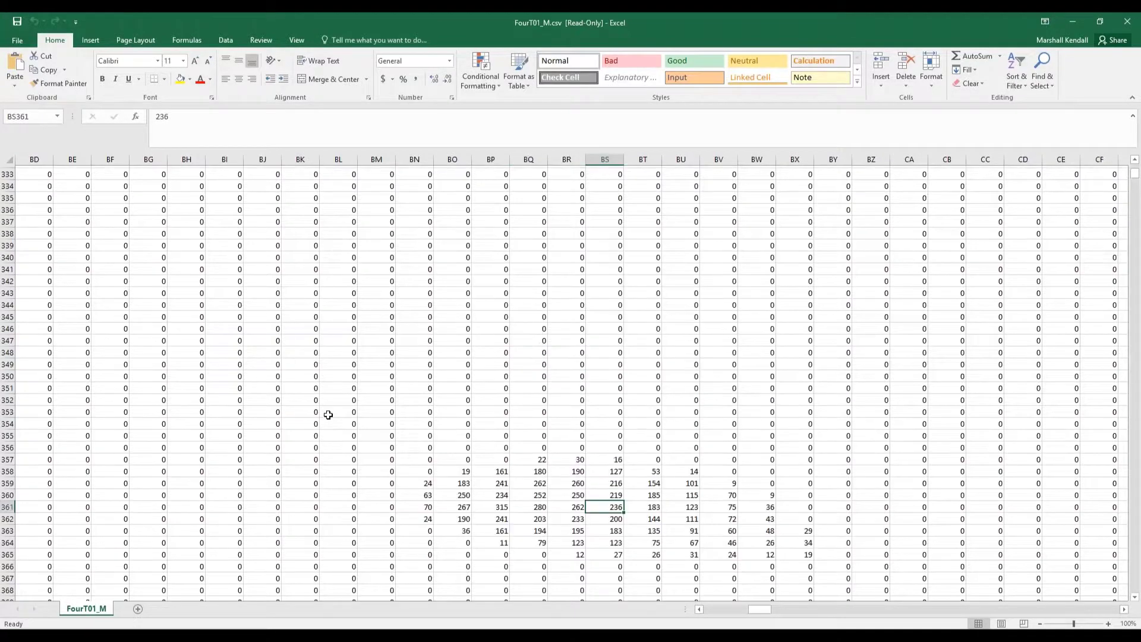
- Find the Frame 3 label in column A and review the data blocks that follow it
{"action": "scroll", "coordinate": [327, 414], "scroll_direction": "up", "scroll_amount": 20}
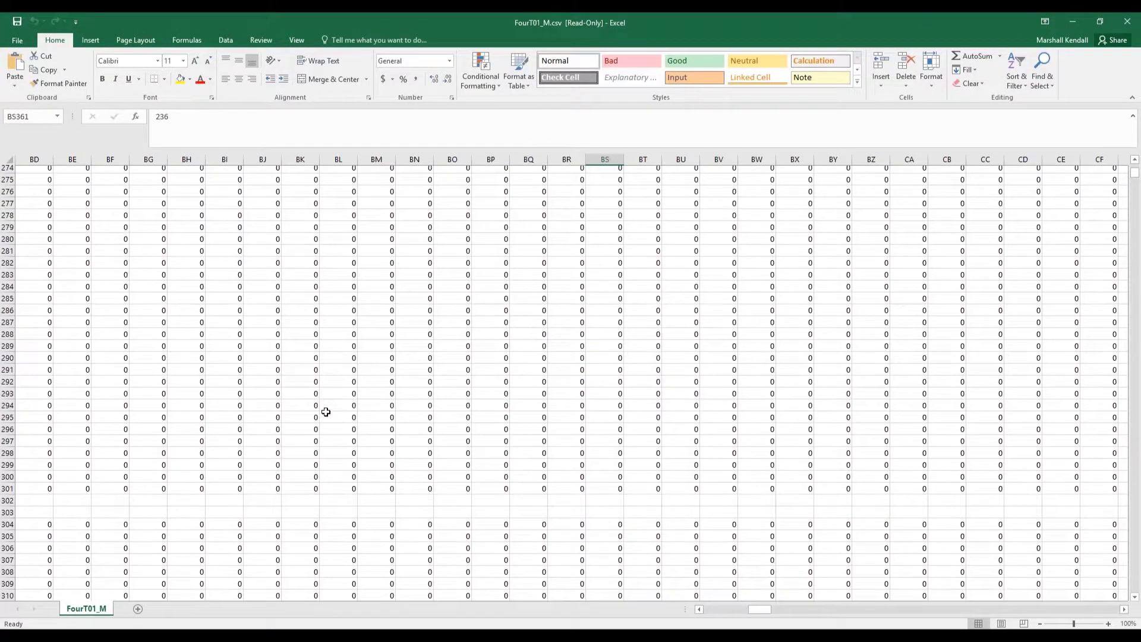
{"action": "scroll", "coordinate": [325, 410], "scroll_direction": "up", "scroll_amount": 11}
{"action": "left_click_drag", "start_coordinate": [758, 609], "coordinate": [654, 611]}
{"action": "scroll", "coordinate": [461, 502], "scroll_direction": "down", "scroll_amount": 20}
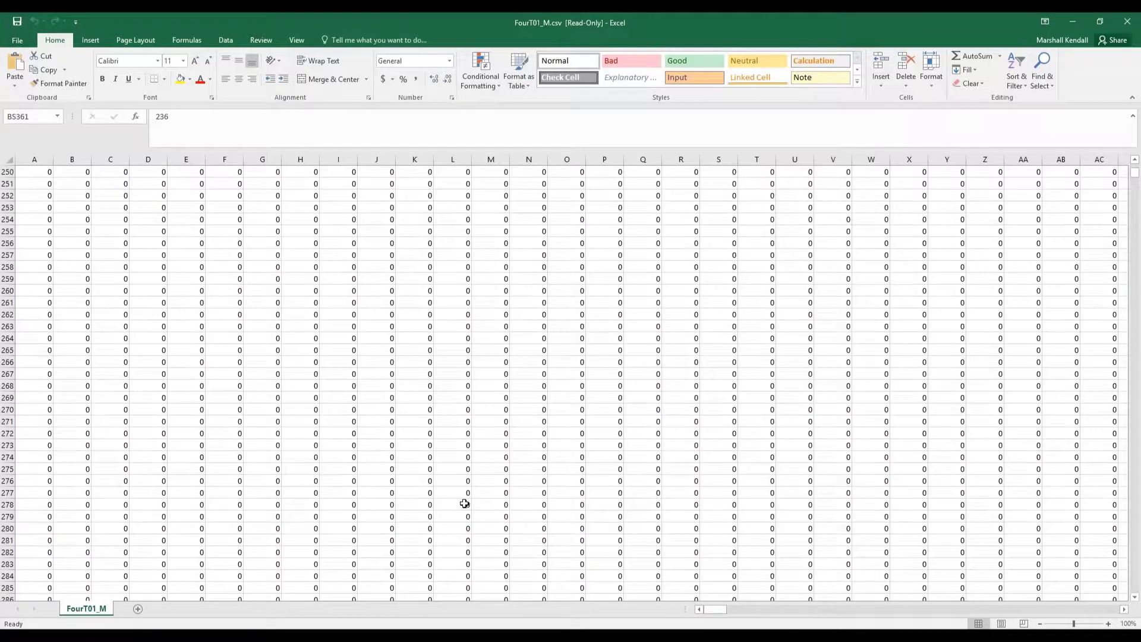
{"action": "left_click", "coordinate": [25, 553]}
{"action": "scroll", "coordinate": [65, 535], "scroll_direction": "down", "scroll_amount": 20}
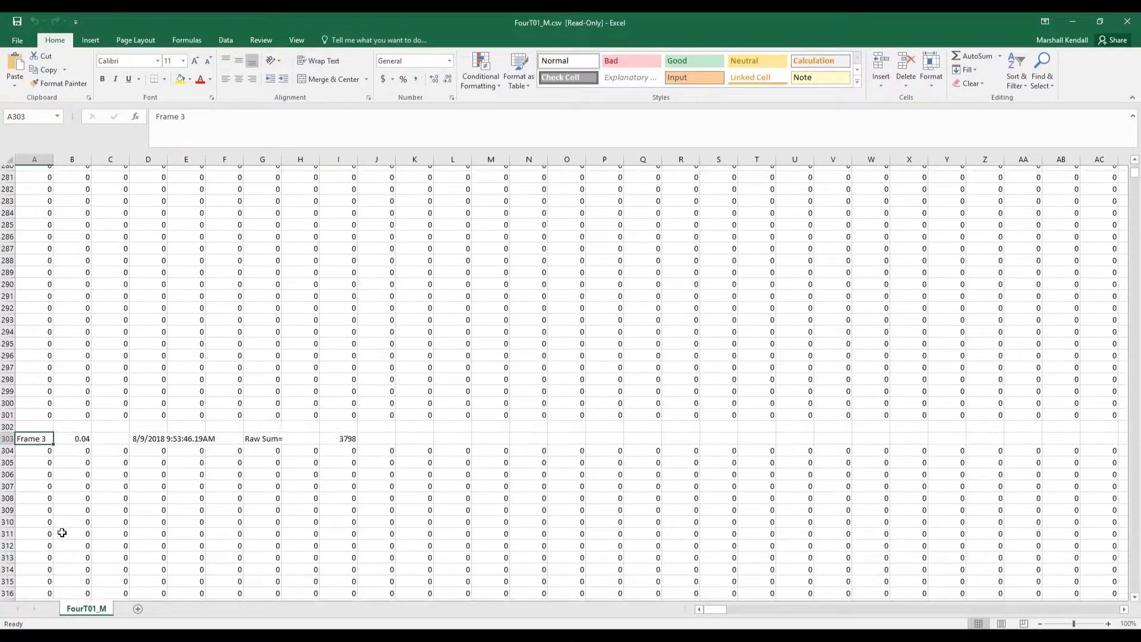
{"action": "scroll", "coordinate": [66, 535], "scroll_direction": "down", "scroll_amount": 20}
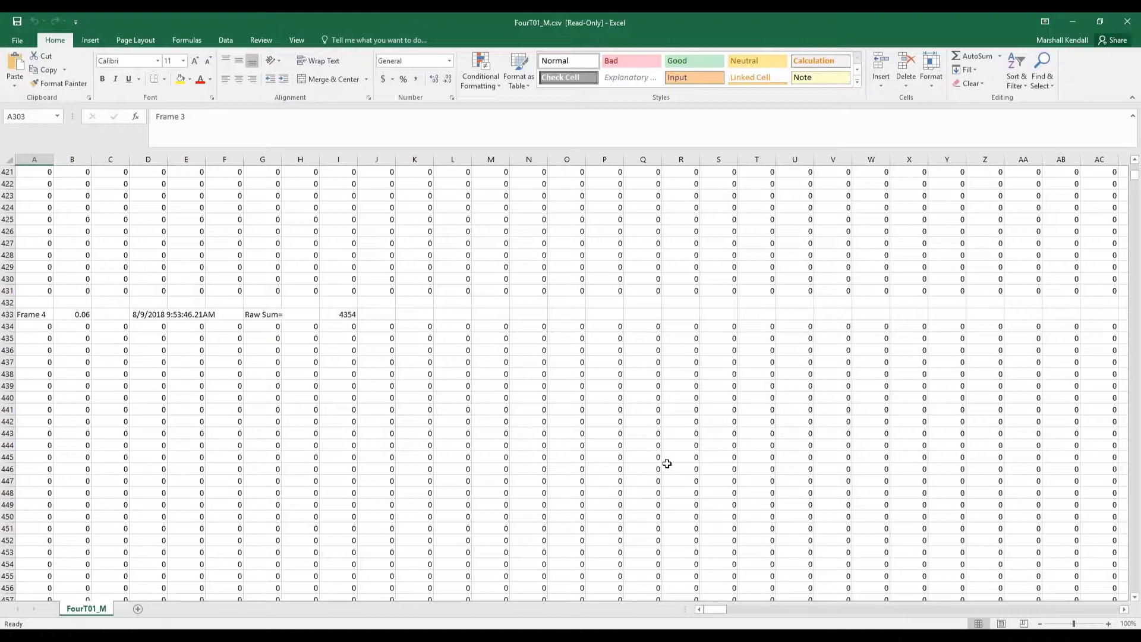
{"action": "scroll", "coordinate": [544, 409], "scroll_direction": "down", "scroll_amount": 15}
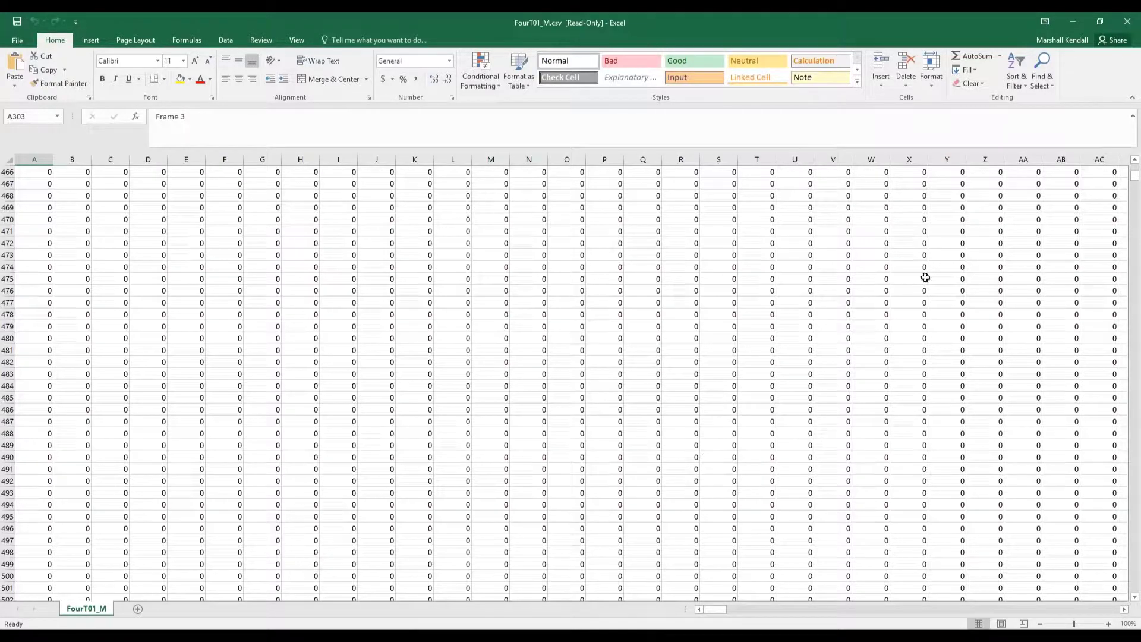
- Return to Strideway Research, generate the strike boxes for the movie, and accept them to create the gait tables
{"action": "left_click", "coordinate": [1073, 23]}
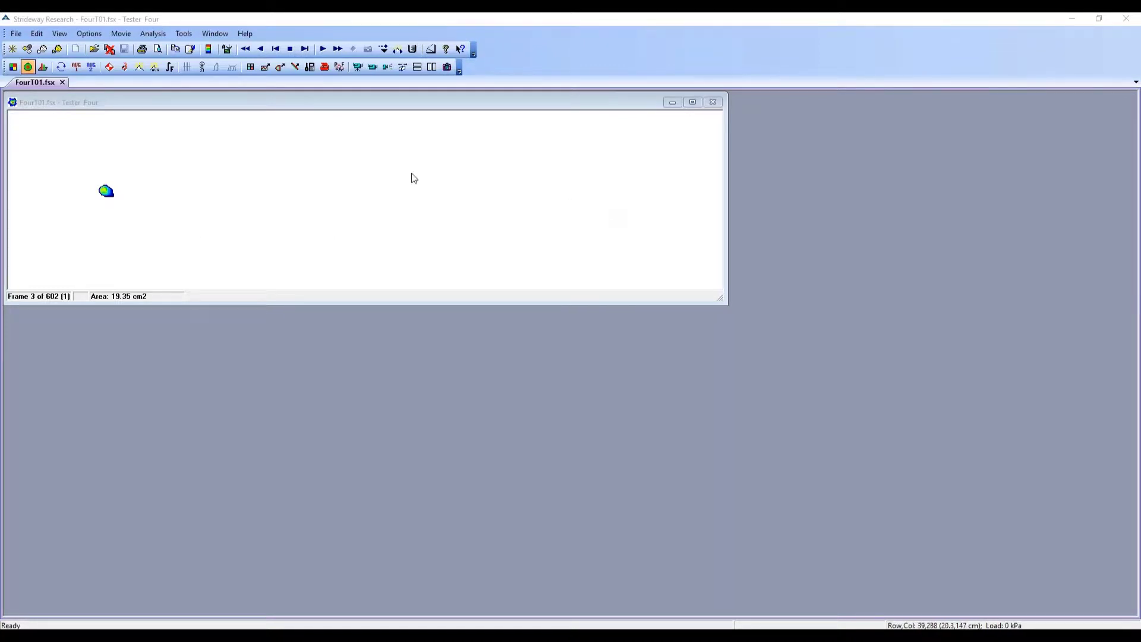
{"action": "right_click", "coordinate": [332, 177]}
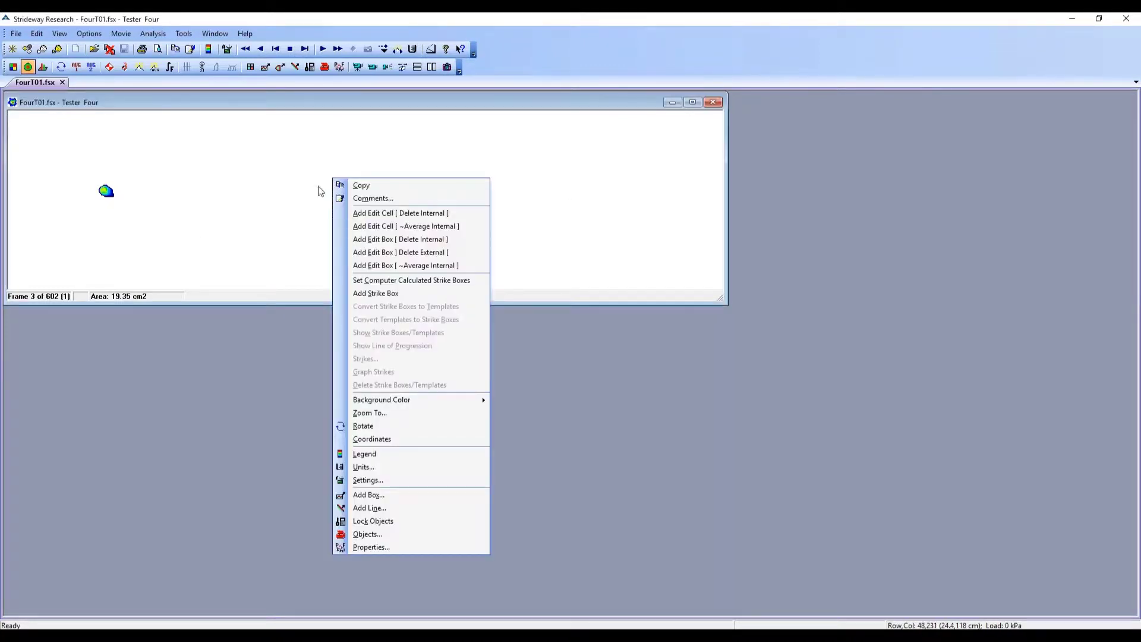
{"action": "left_click", "coordinate": [231, 256]}
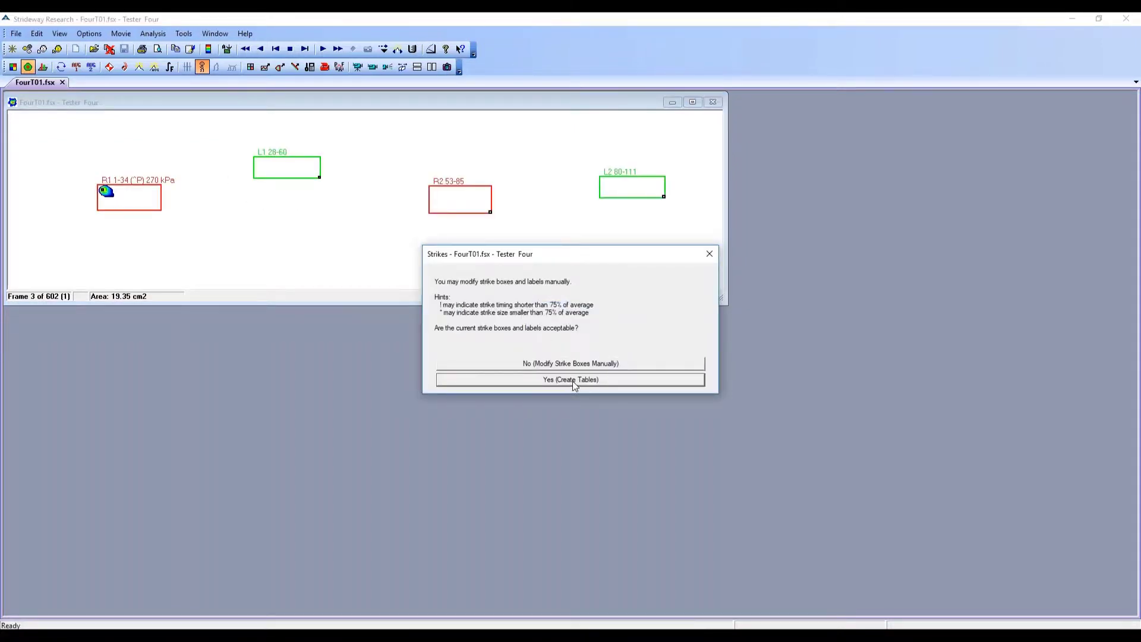
{"action": "left_click", "coordinate": [572, 381]}
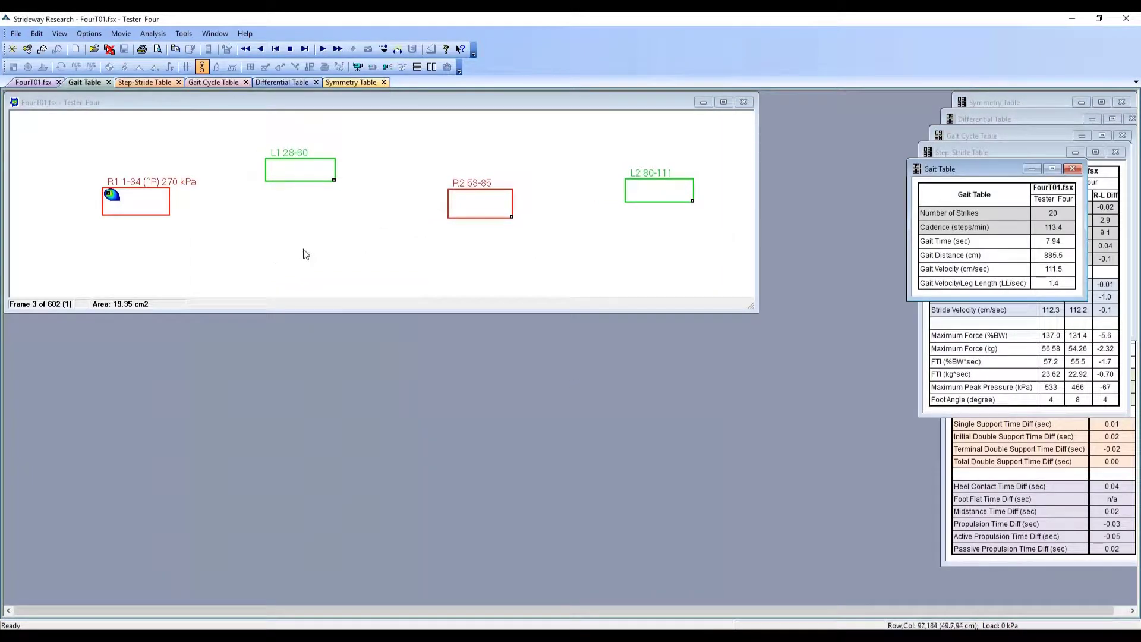
- Graph the strikes of the movie in a new graph
{"action": "right_click", "coordinate": [270, 236]}
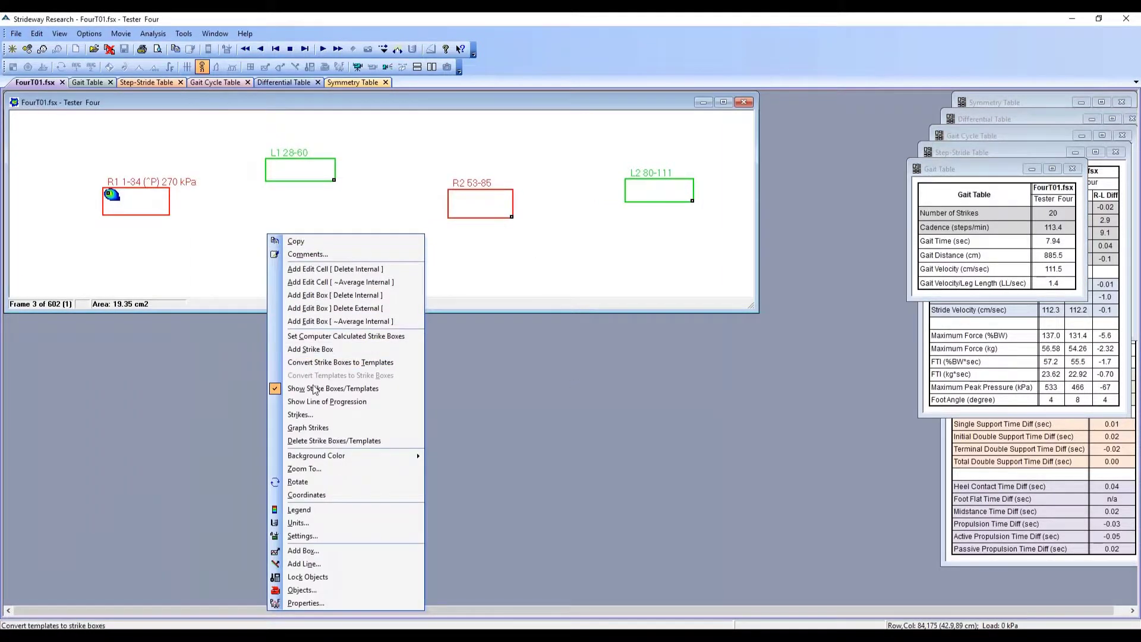
{"action": "left_click", "coordinate": [327, 428]}
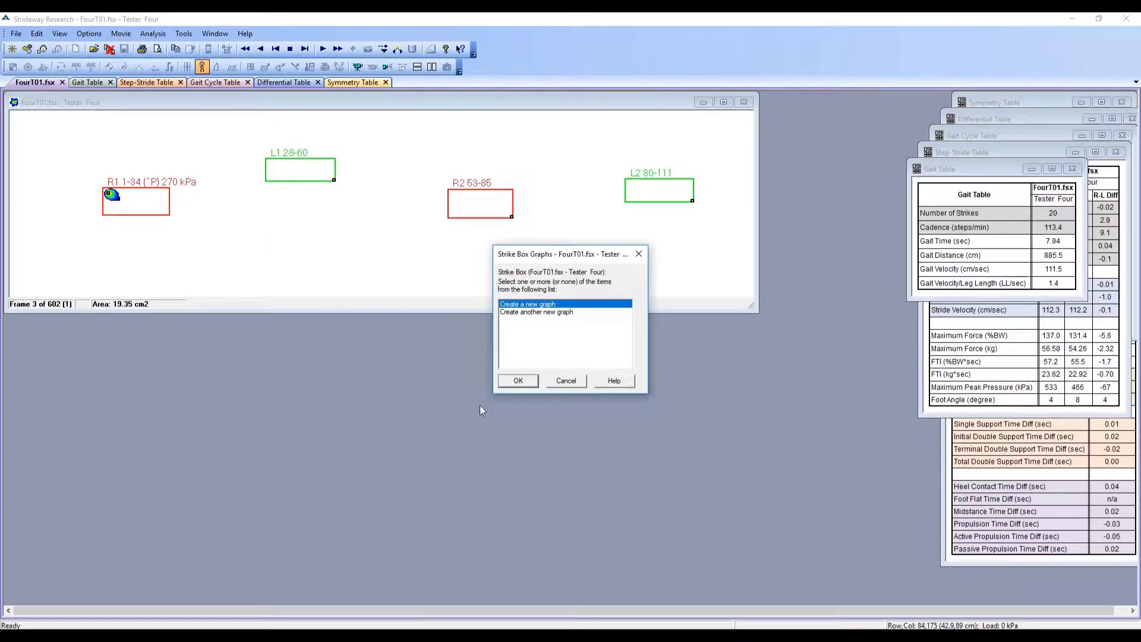
{"action": "left_click", "coordinate": [519, 380]}
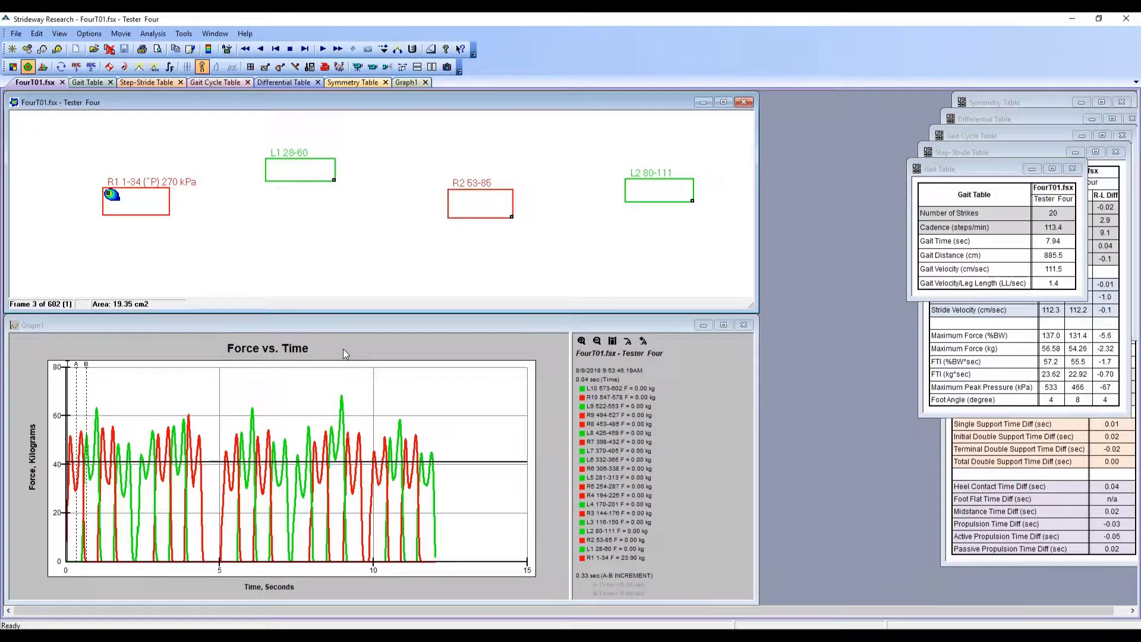
- Open the Objects list of the Force vs. Time graph and look through its strike boxes
{"action": "left_click", "coordinate": [336, 327]}
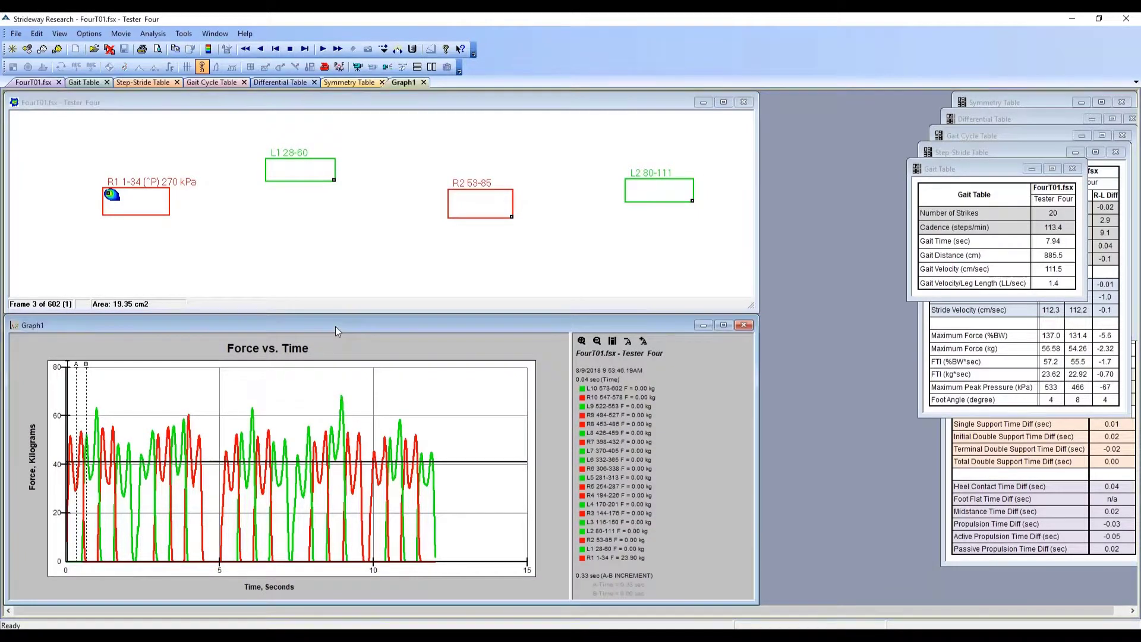
{"action": "right_click", "coordinate": [420, 345]}
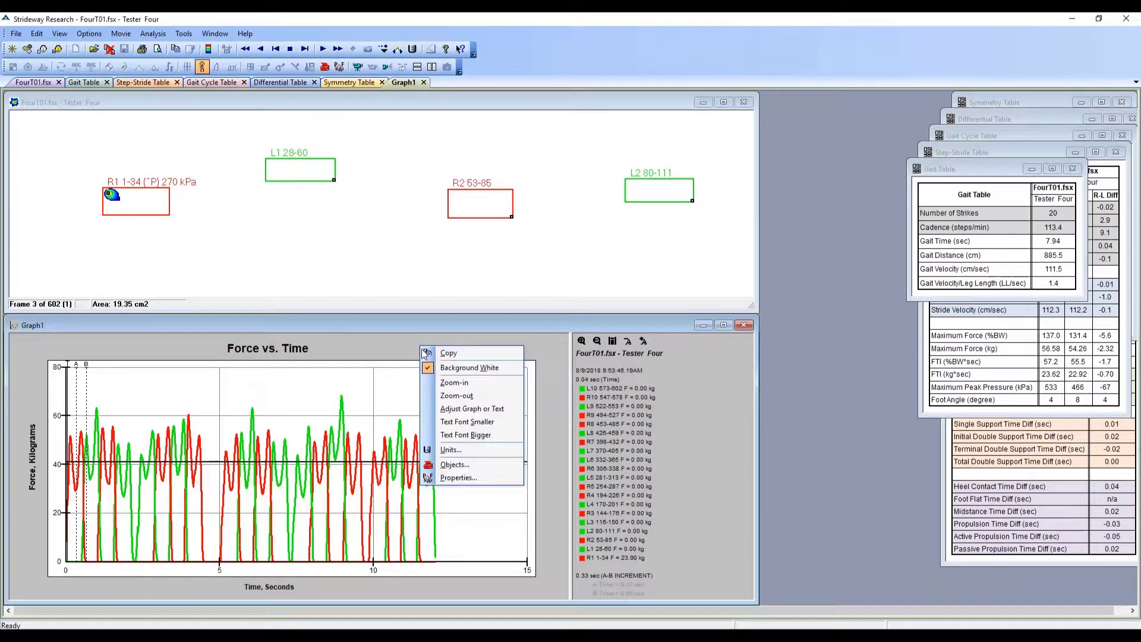
{"action": "left_click", "coordinate": [456, 465]}
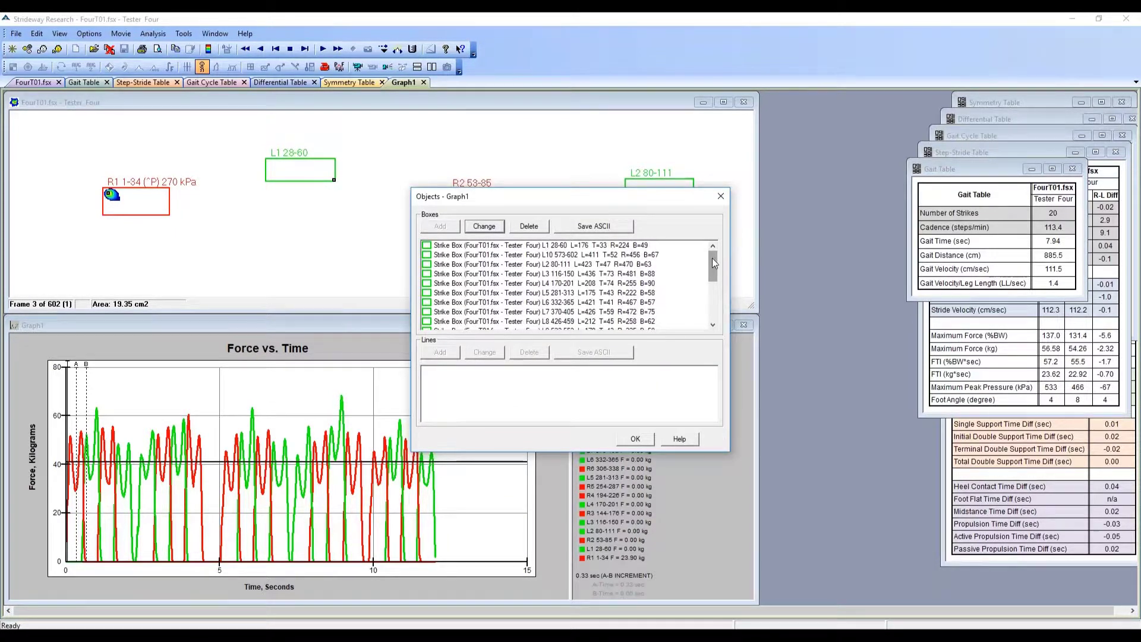
{"action": "left_click_drag", "start_coordinate": [712, 258], "coordinate": [644, 262]}
- Select only the L1, L4 and L6 strike boxes in the graph's object list
{"action": "left_click", "coordinate": [543, 247]}
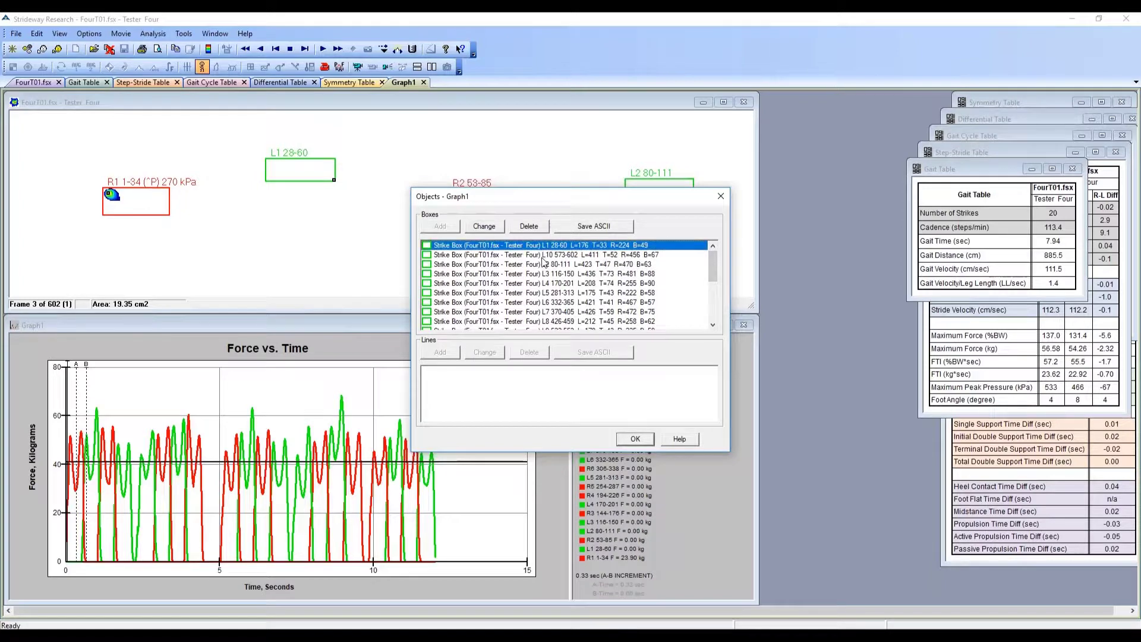
{"action": "left_click", "coordinate": [536, 284], "text": "ctrl"}
{"action": "left_click", "coordinate": [533, 302], "text": "ctrl"}
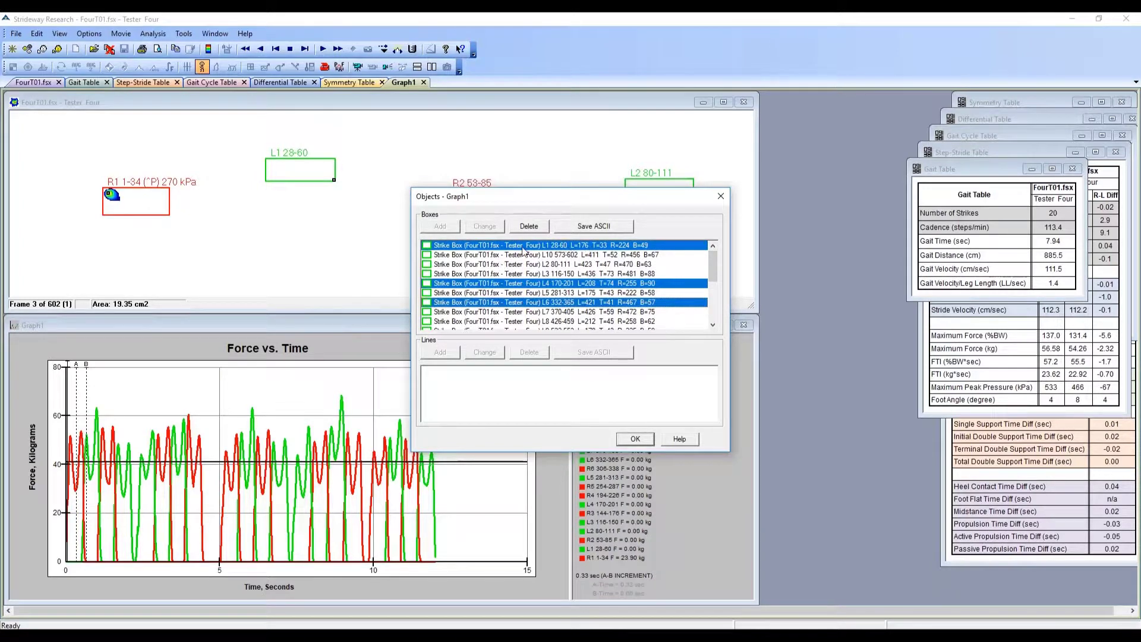
- Select every strike box in the graph's object list, from L1 through R9
{"action": "left_click", "coordinate": [456, 247]}
{"action": "left_click_drag", "start_coordinate": [710, 258], "coordinate": [585, 325]}
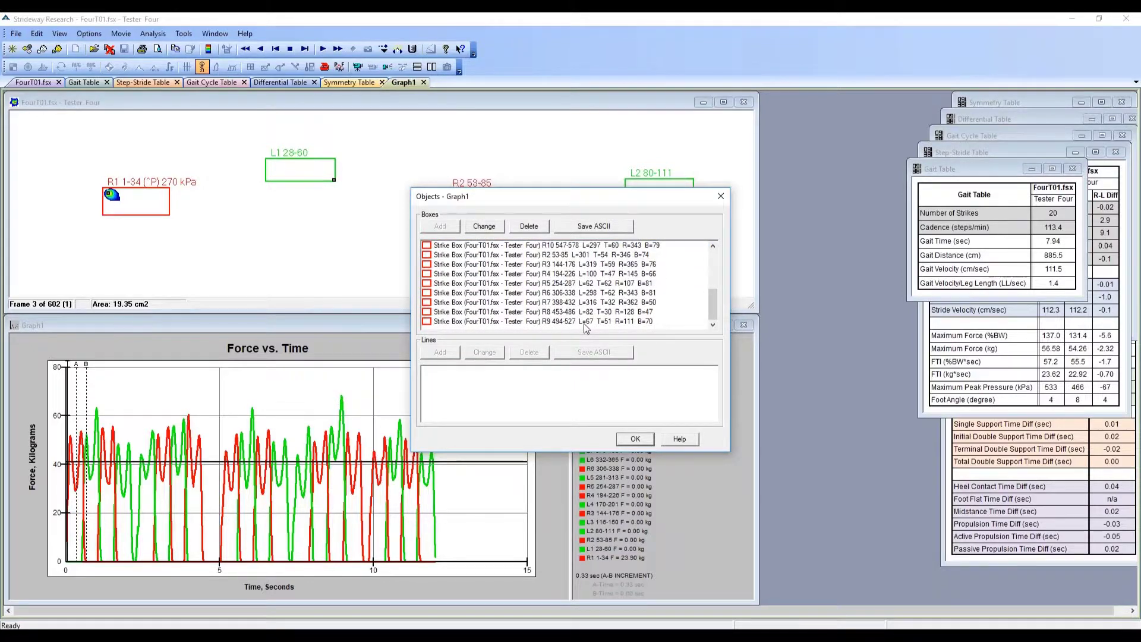
{"action": "left_click", "coordinate": [585, 324], "text": "shift"}
- Save the selected strike boxes as ASCII to FourT01_G.csv on the Desktop, with absolute Force against Time
{"action": "left_click", "coordinate": [594, 226]}
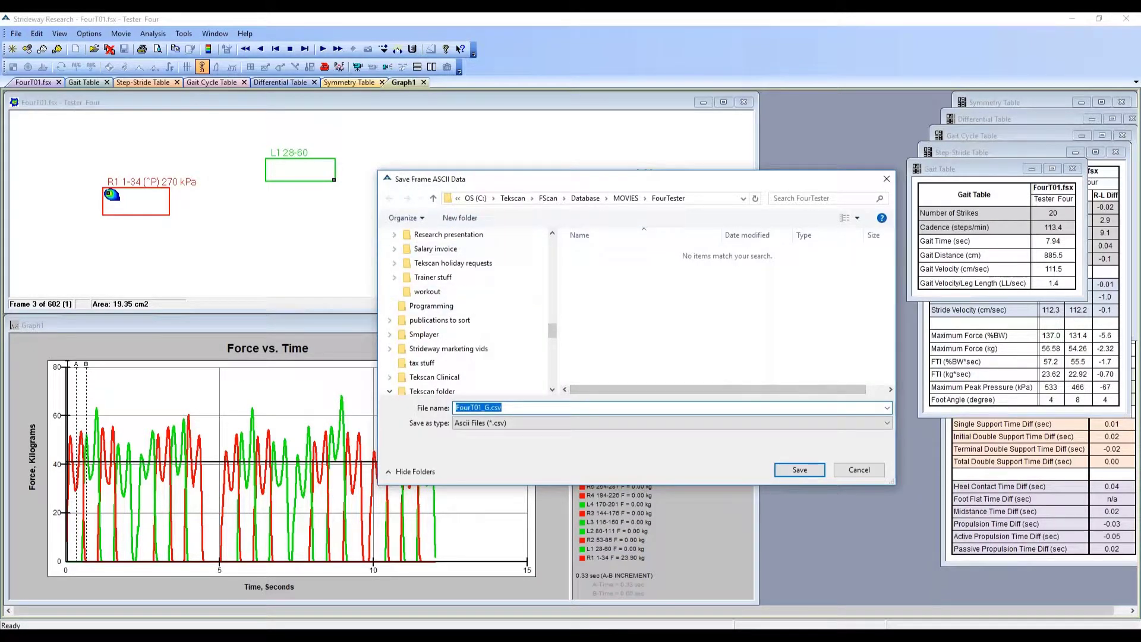
{"action": "left_click_drag", "start_coordinate": [552, 327], "coordinate": [555, 239]}
{"action": "left_click", "coordinate": [422, 324]}
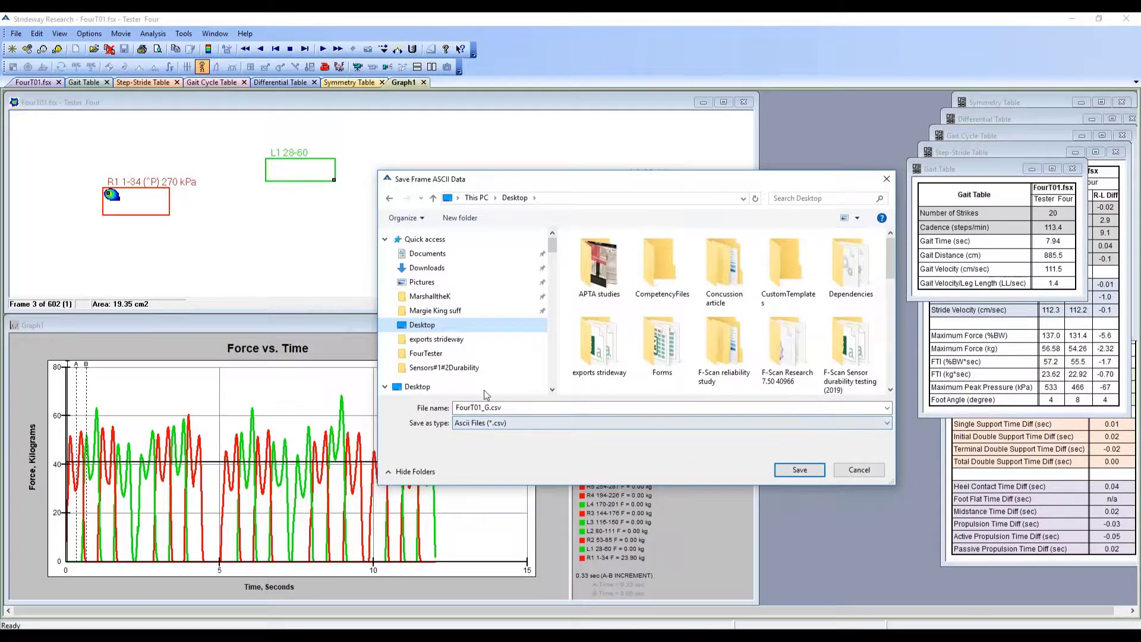
{"action": "left_click", "coordinate": [802, 470]}
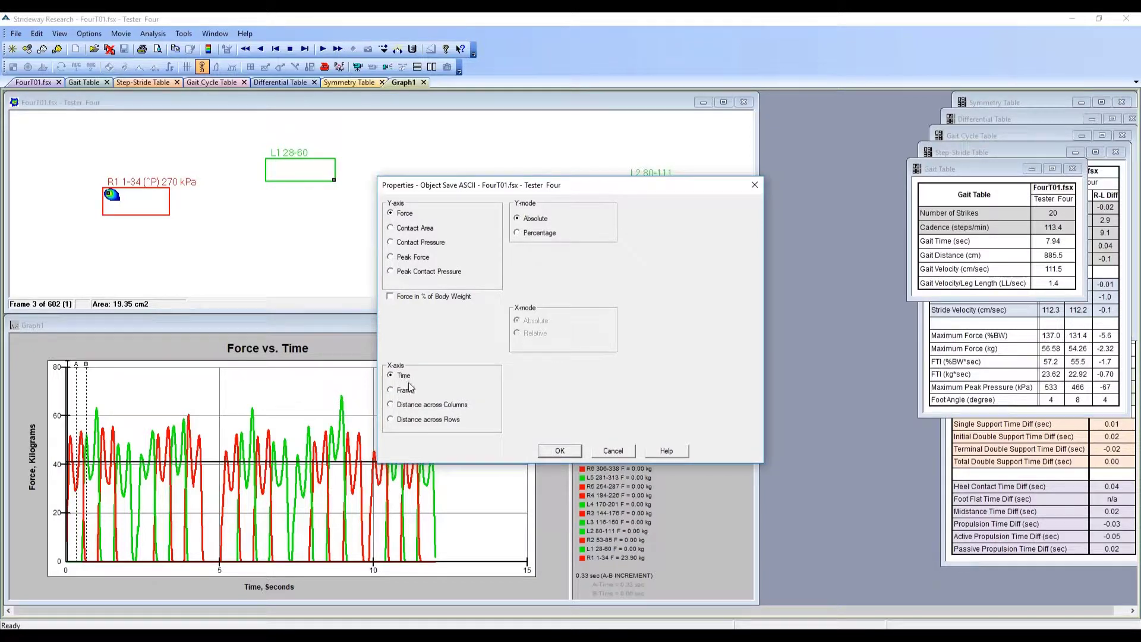
{"action": "left_click", "coordinate": [561, 450]}
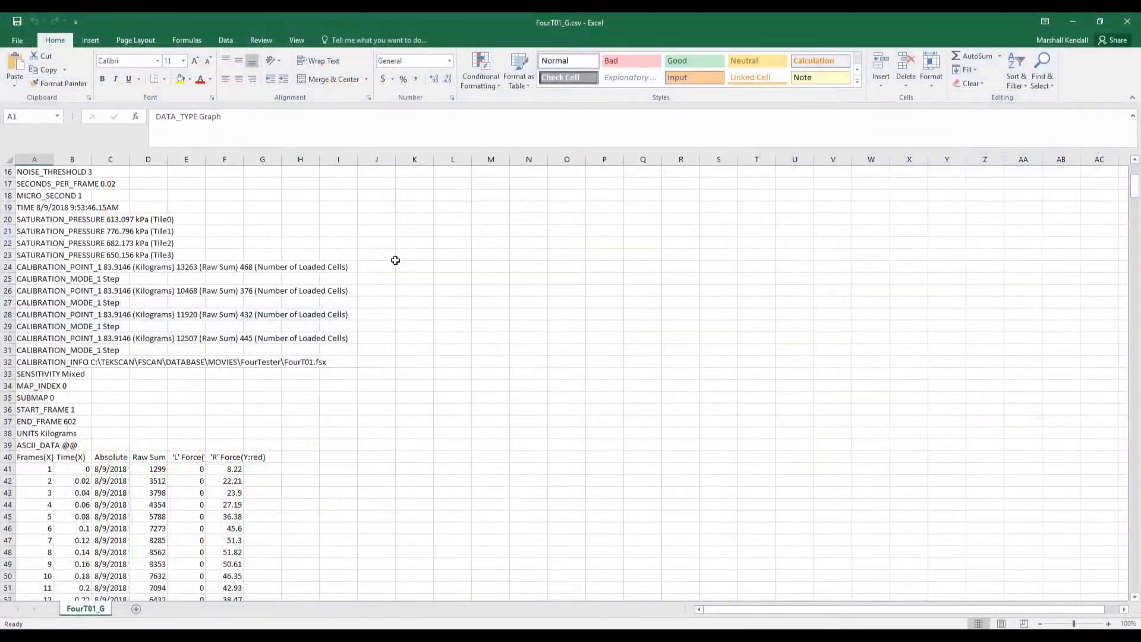
- Review the header information of FourT01_G.csv in Excel and inspect the Frames and Time columns from row 41
{"action": "scroll", "coordinate": [435, 404], "scroll_direction": "down", "scroll_amount": 5}
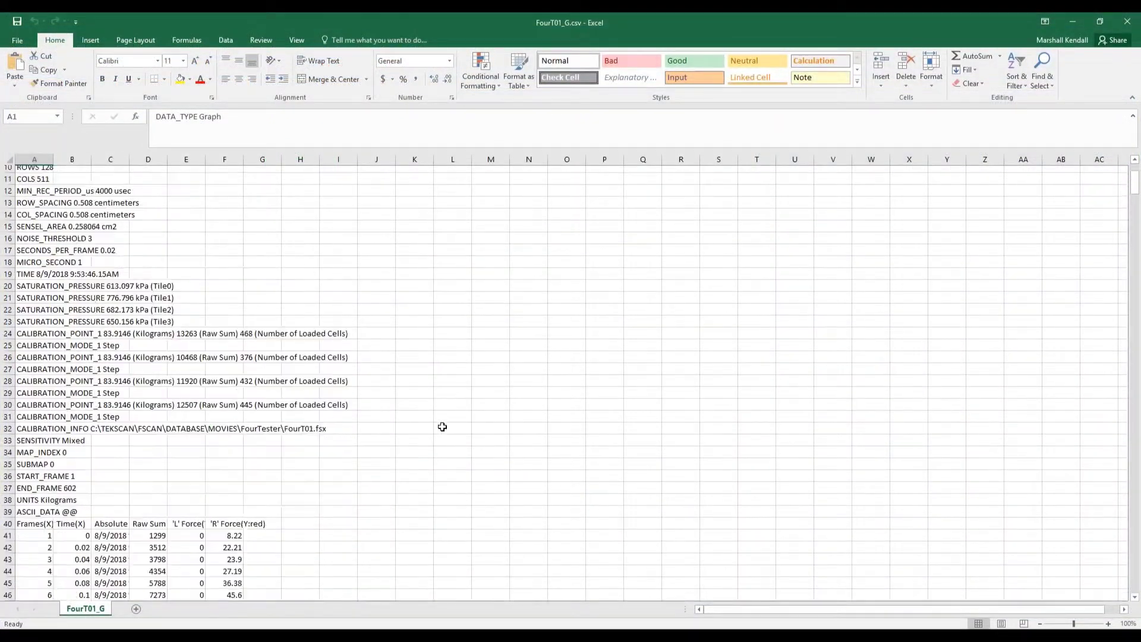
{"action": "scroll", "coordinate": [433, 404], "scroll_direction": "down", "scroll_amount": 5}
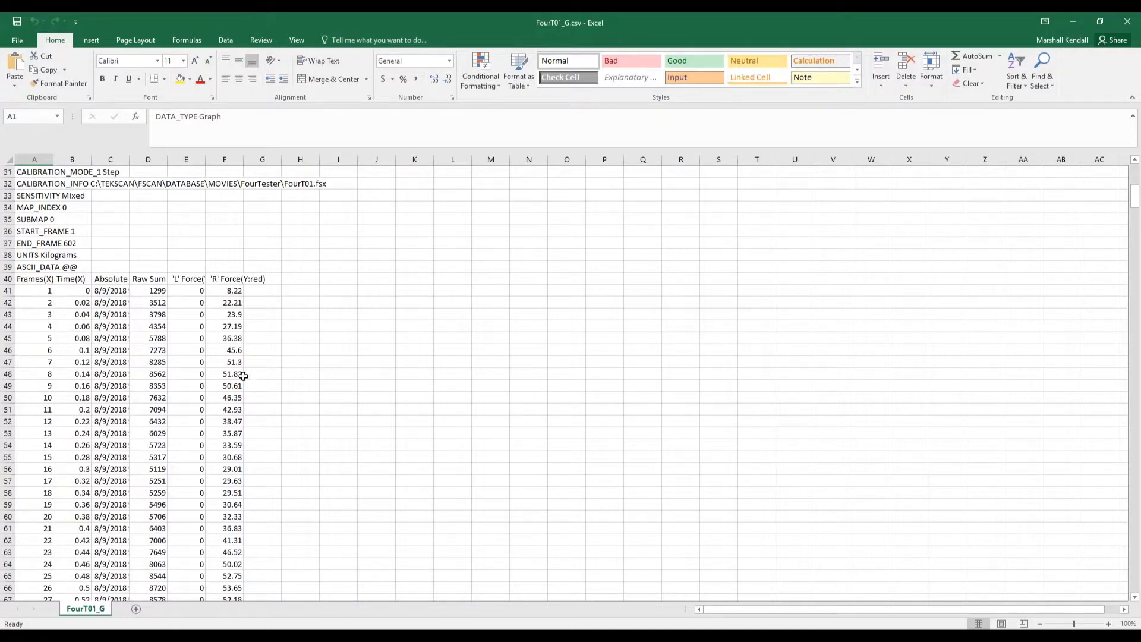
{"action": "left_click", "coordinate": [30, 279]}
{"action": "left_click", "coordinate": [27, 290]}
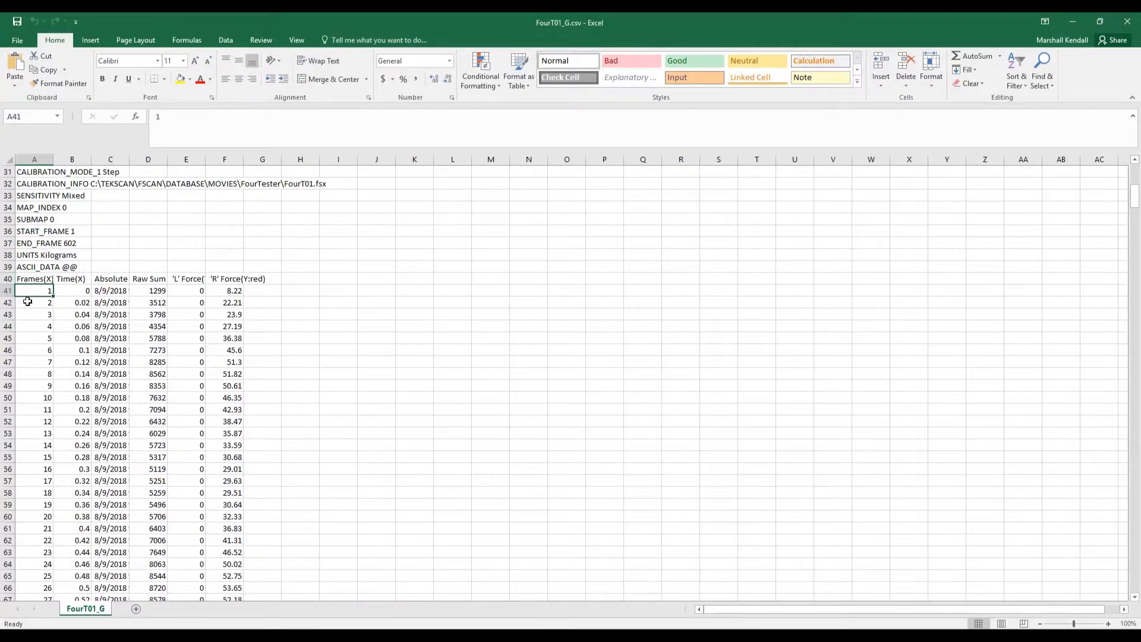
{"action": "key", "text": "Down"}
{"action": "key", "text": "Down"}
{"action": "key", "text": "Down"}
{"action": "key", "text": "Down"}
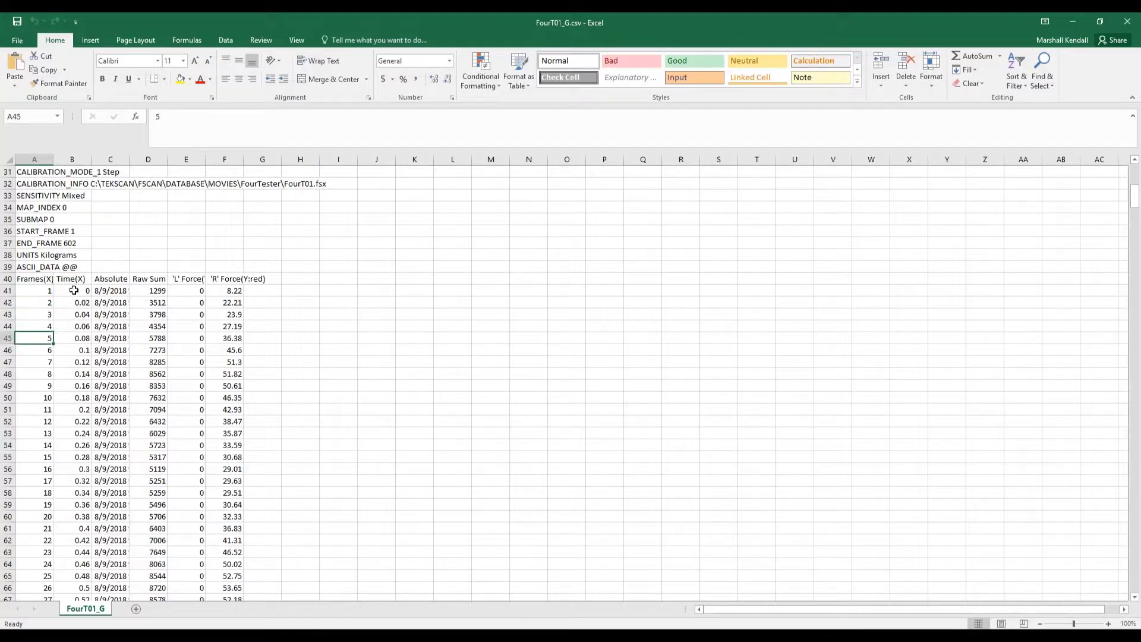
{"action": "left_click", "coordinate": [74, 290]}
{"action": "key", "text": "Down"}
{"action": "key", "text": "Down"}
{"action": "key", "text": "shift+Down"}
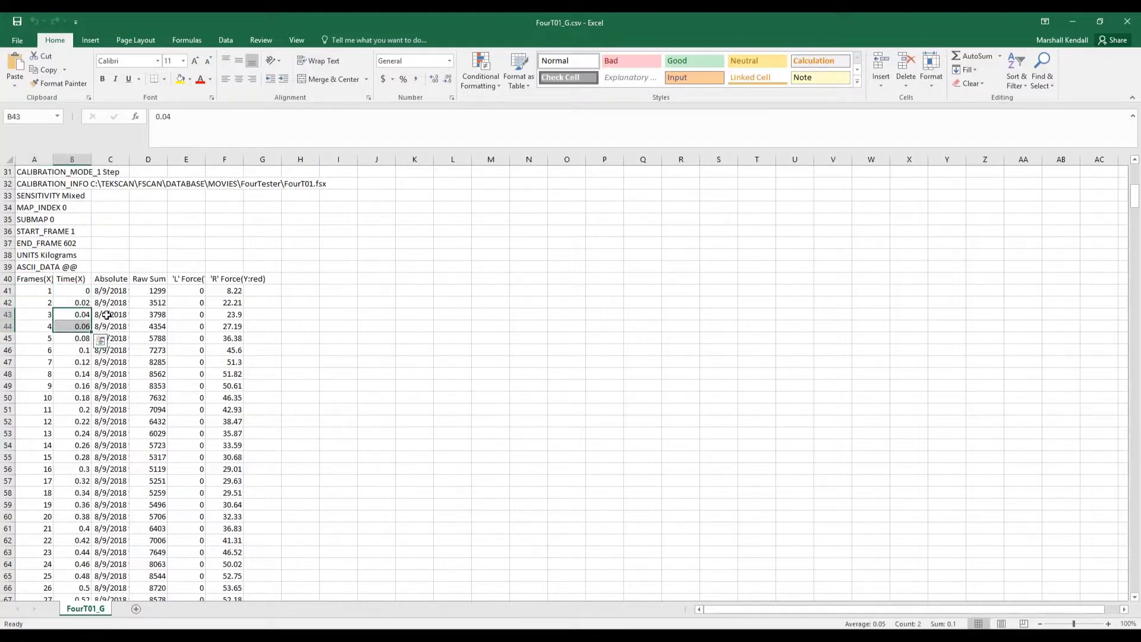
- Inspect the Raw Sum and left force columns, widening column E to show its full heading
{"action": "left_click", "coordinate": [152, 277]}
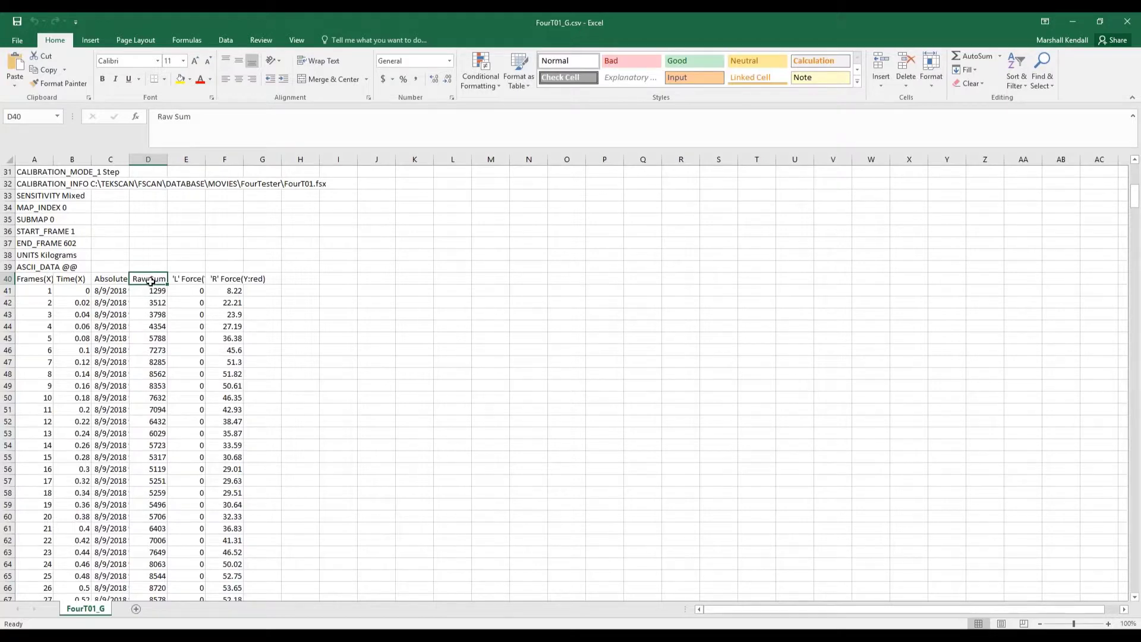
{"action": "left_click", "coordinate": [155, 258]}
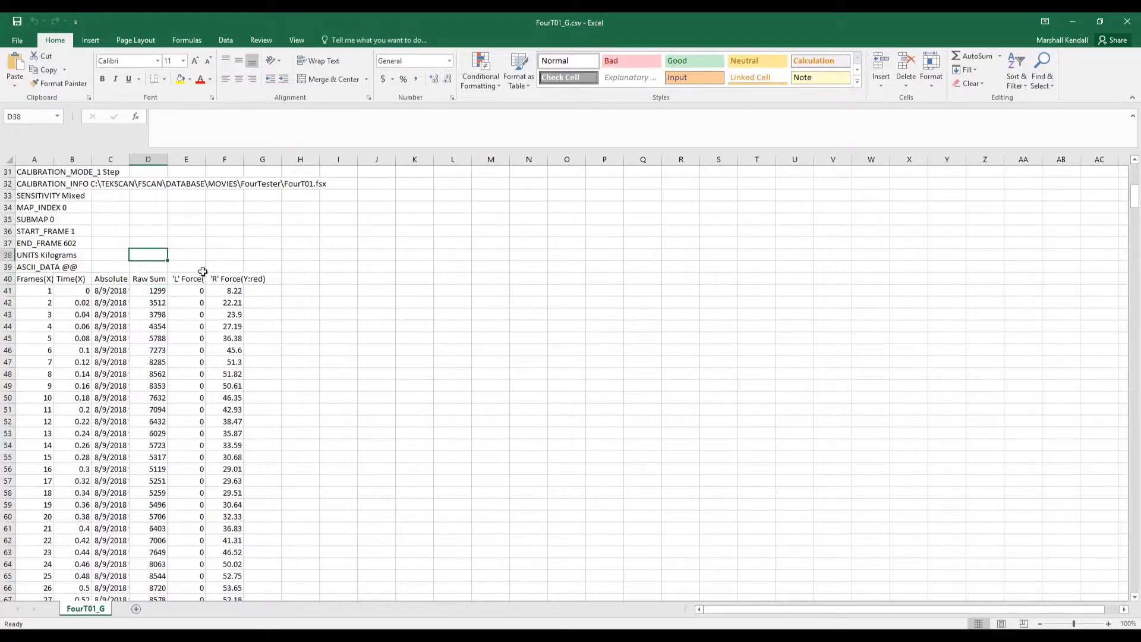
{"action": "left_click", "coordinate": [185, 290]}
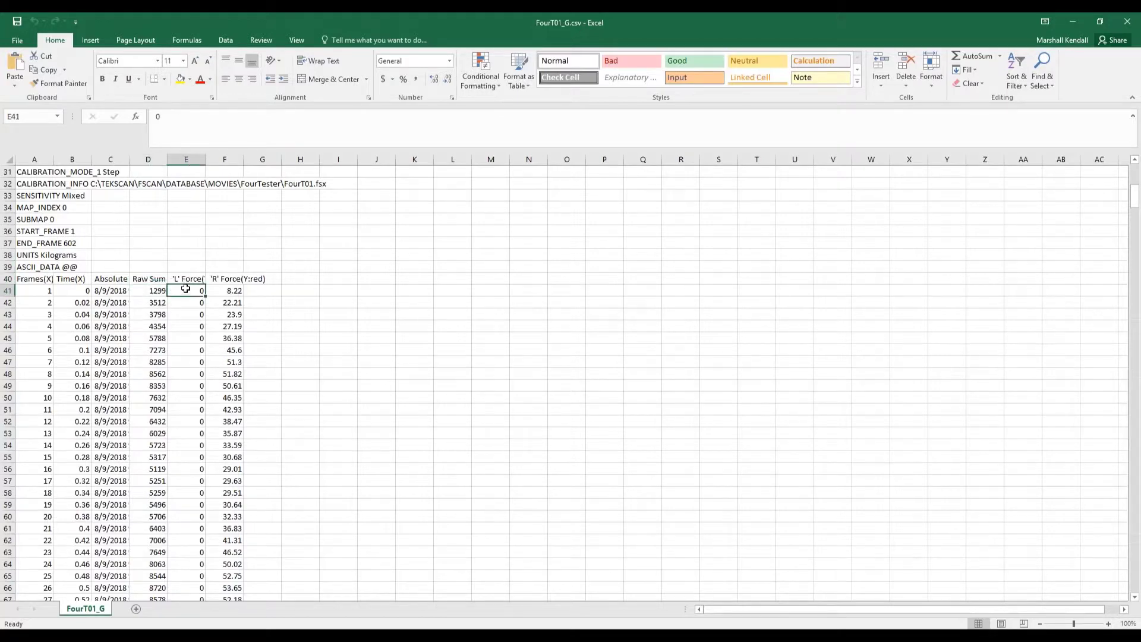
{"action": "left_click", "coordinate": [192, 277]}
{"action": "left_click_drag", "start_coordinate": [205, 161], "coordinate": [247, 161]}
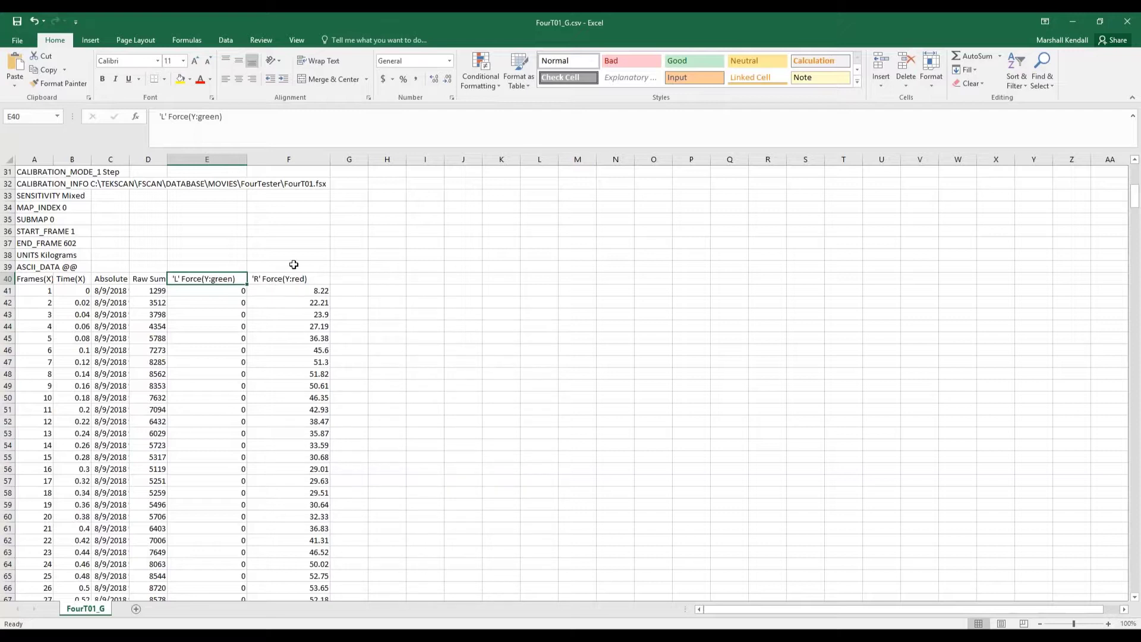
- Compare the left and right force values in columns E and F across the frames, and close the workbook
{"action": "left_click", "coordinate": [295, 292]}
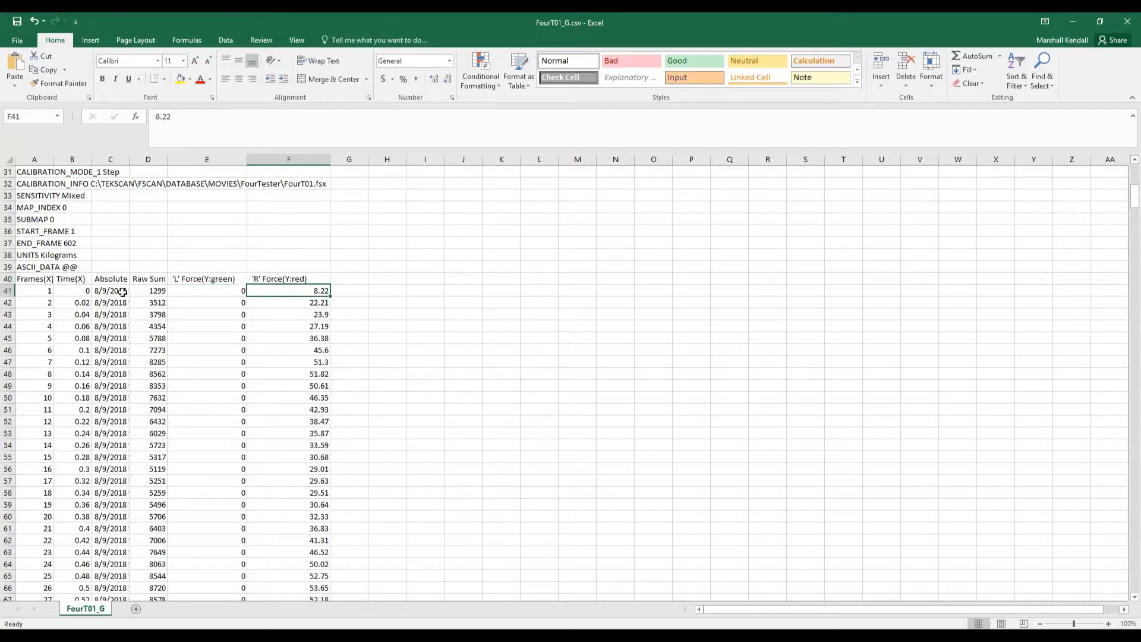
{"action": "left_click_drag", "start_coordinate": [283, 289], "coordinate": [297, 433]}
{"action": "left_click_drag", "start_coordinate": [202, 289], "coordinate": [211, 386]}
{"action": "scroll", "coordinate": [390, 354], "scroll_direction": "down", "scroll_amount": 5}
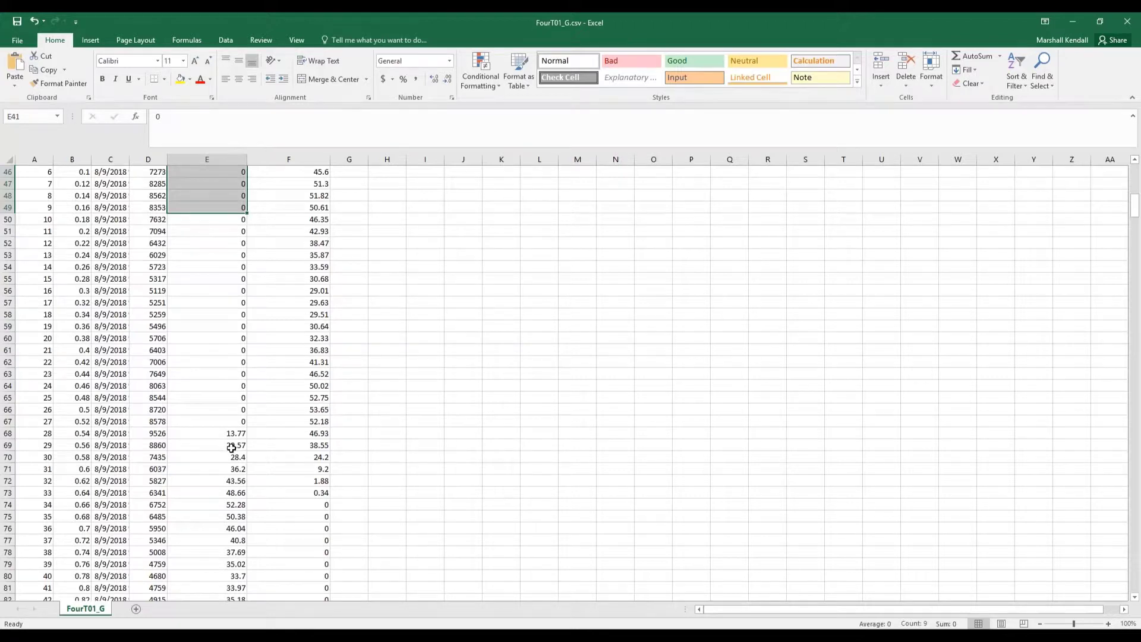
{"action": "scroll", "coordinate": [216, 253], "scroll_direction": "down", "scroll_amount": 5}
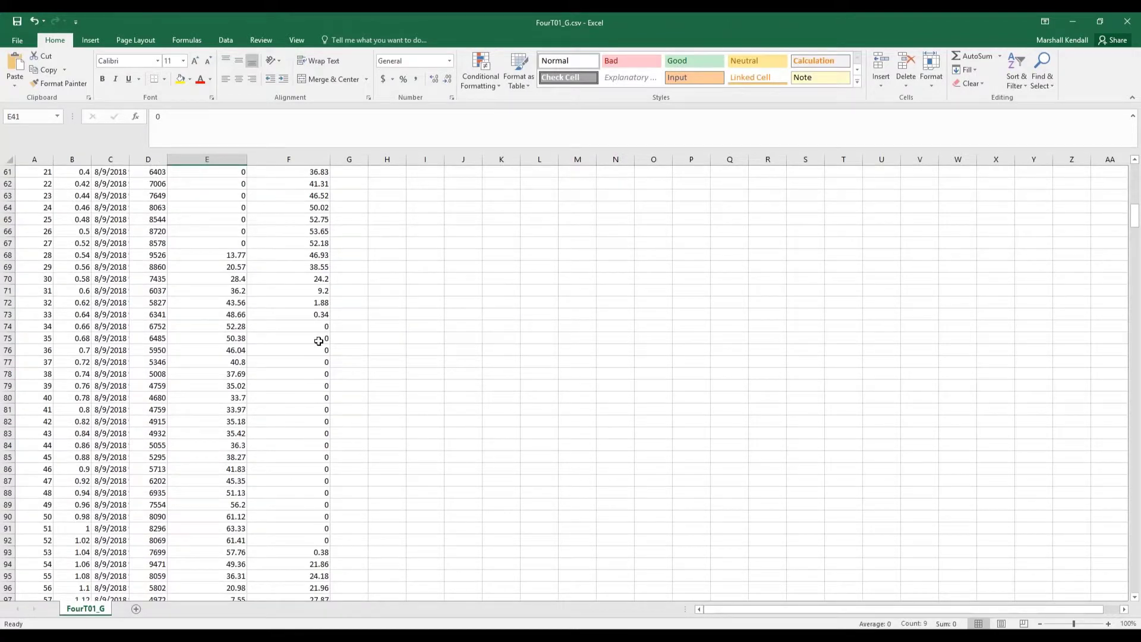
{"action": "scroll", "coordinate": [336, 377], "scroll_direction": "down", "scroll_amount": 20}
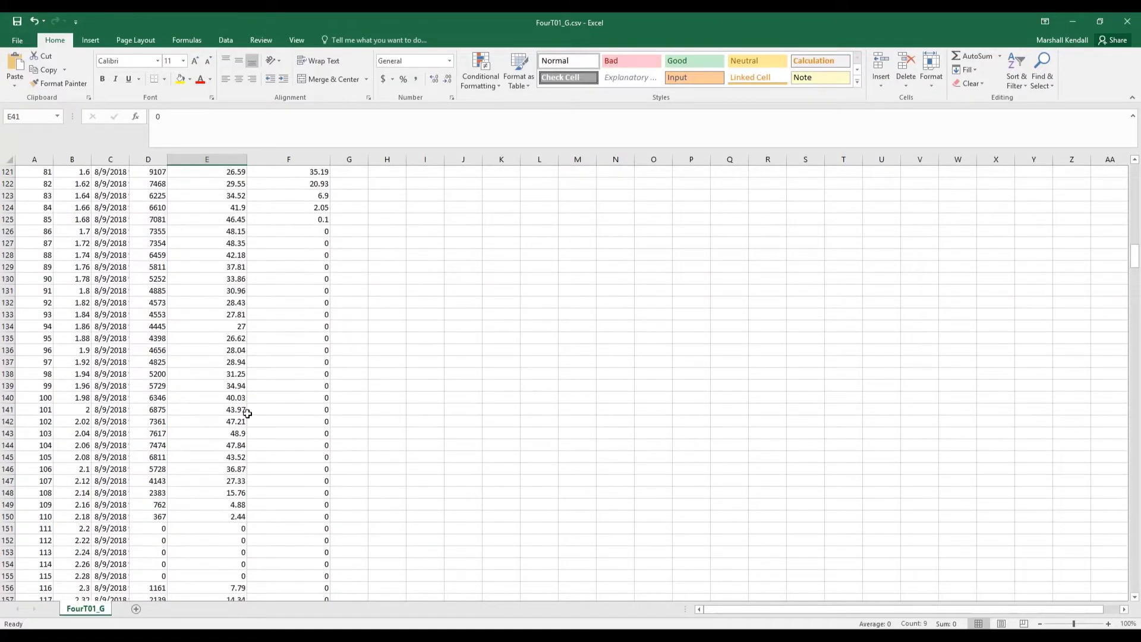
{"action": "scroll", "coordinate": [259, 419], "scroll_direction": "down", "scroll_amount": 20}
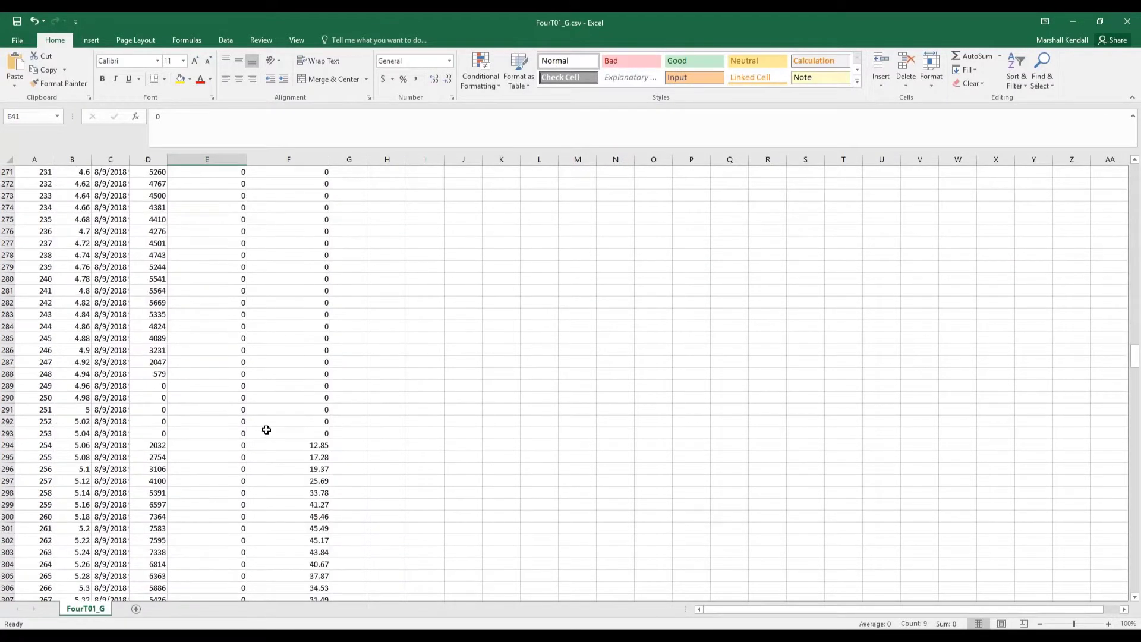
{"action": "scroll", "coordinate": [266, 428], "scroll_direction": "down", "scroll_amount": 20}
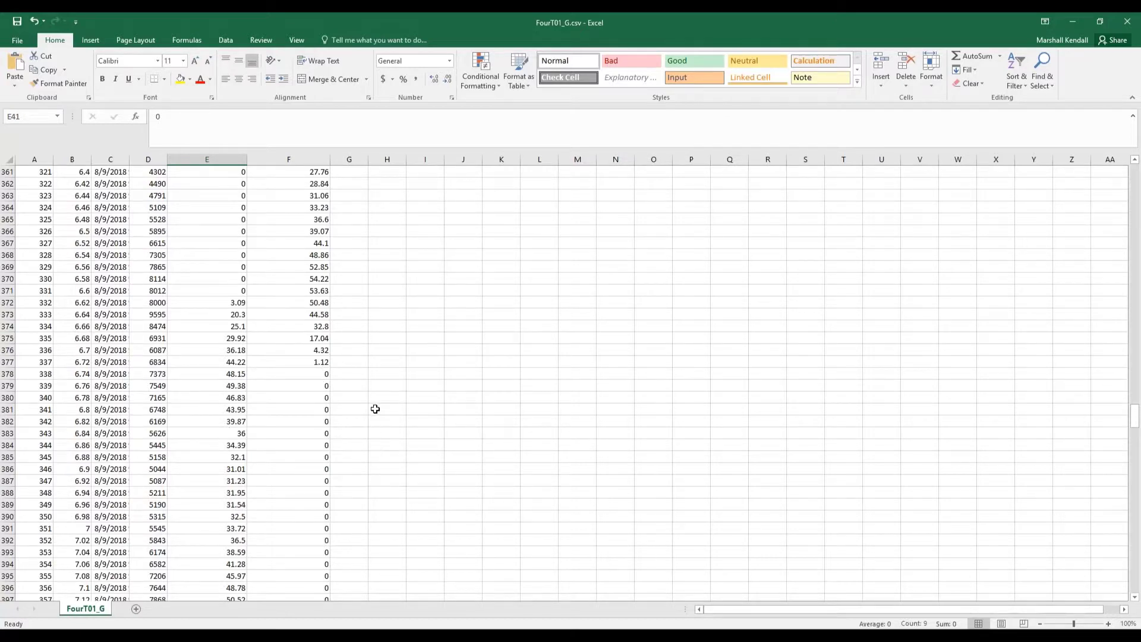
{"action": "scroll", "coordinate": [375, 408], "scroll_direction": "down", "scroll_amount": 20}
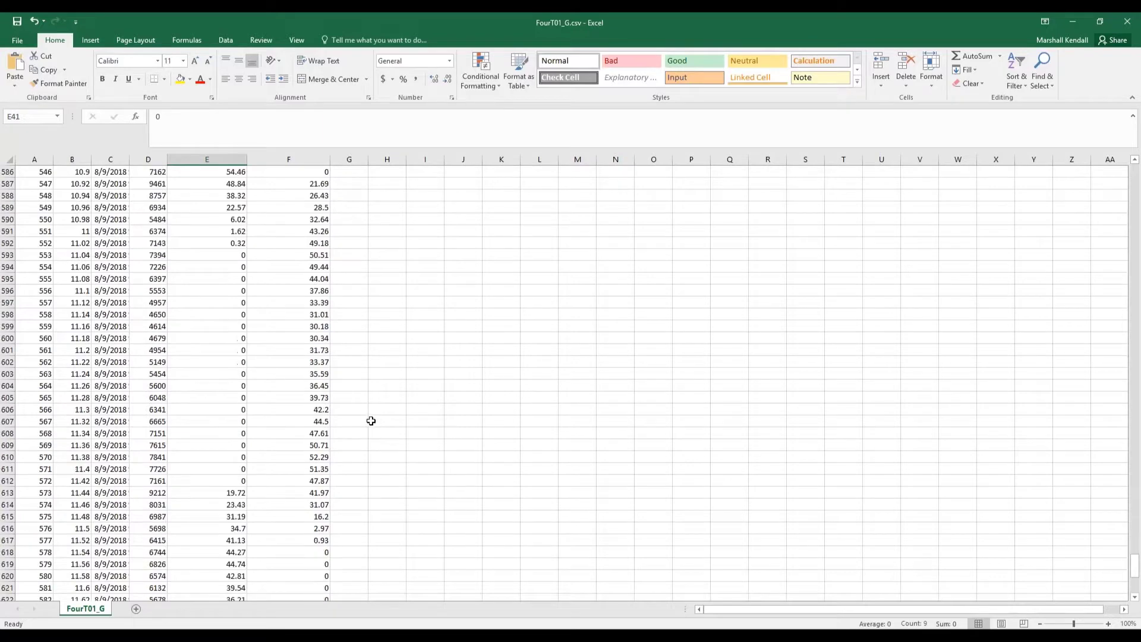
{"action": "scroll", "coordinate": [371, 421], "scroll_direction": "down", "scroll_amount": 20}
{"action": "scroll", "coordinate": [272, 443], "scroll_direction": "up", "scroll_amount": 20}
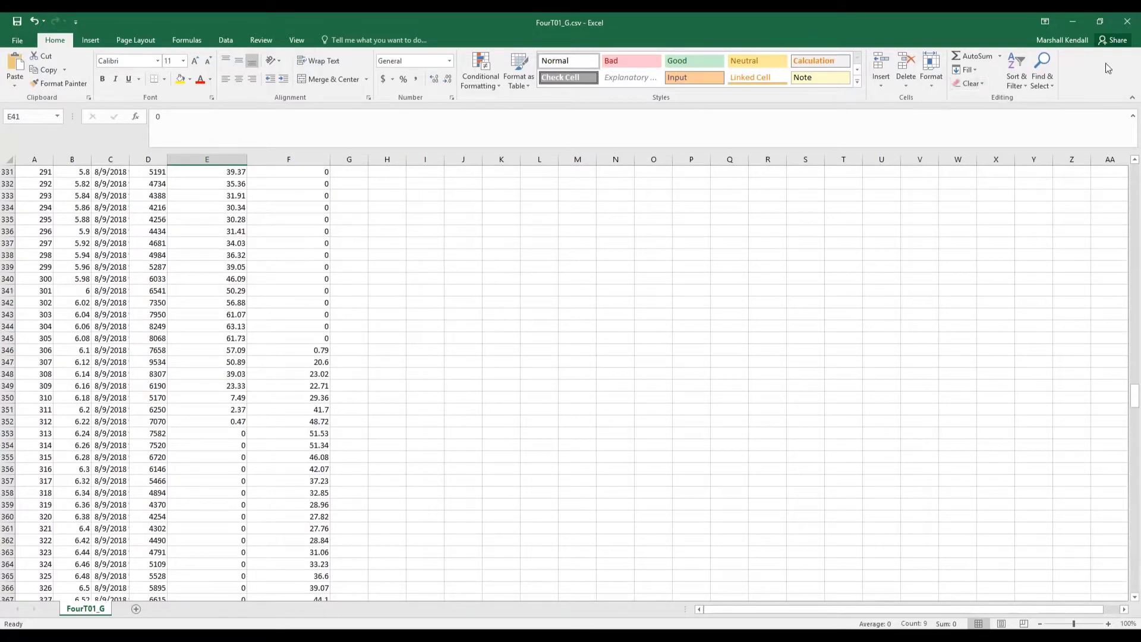
{"action": "left_click", "coordinate": [1127, 21]}
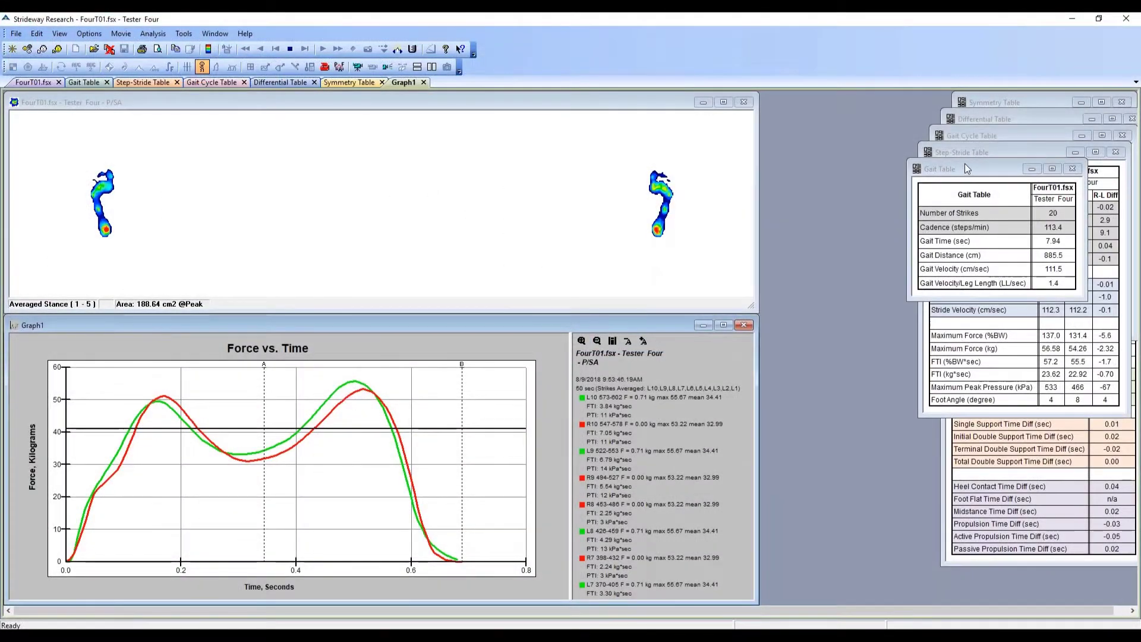
- Place the Gait Table and Step-Stride Table windows side by side in Strideway Research so both can be read
{"action": "left_click_drag", "start_coordinate": [965, 167], "coordinate": [710, 107]}
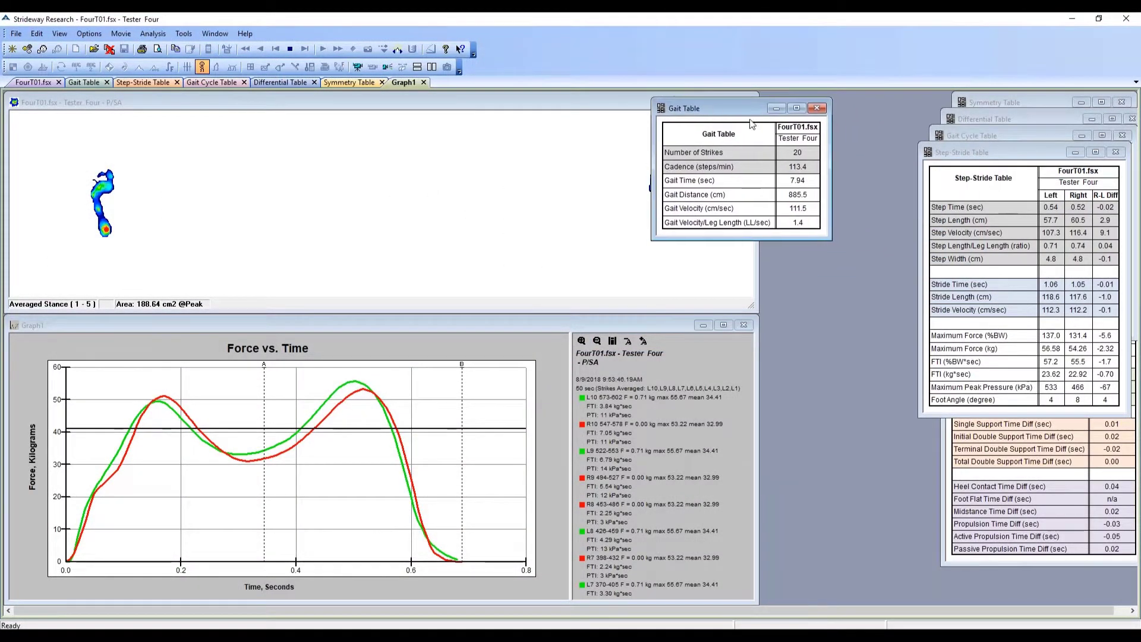
{"action": "left_click_drag", "start_coordinate": [986, 152], "coordinate": [910, 212]}
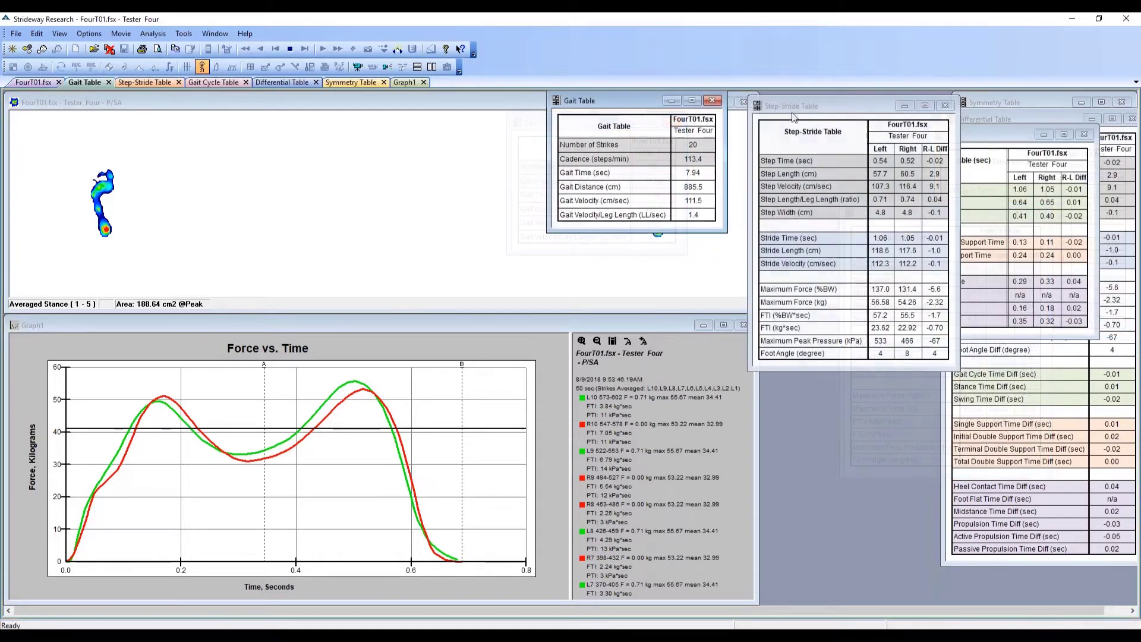
{"action": "left_click_drag", "start_coordinate": [826, 114], "coordinate": [794, 103]}
{"action": "left_click", "coordinate": [633, 96]}
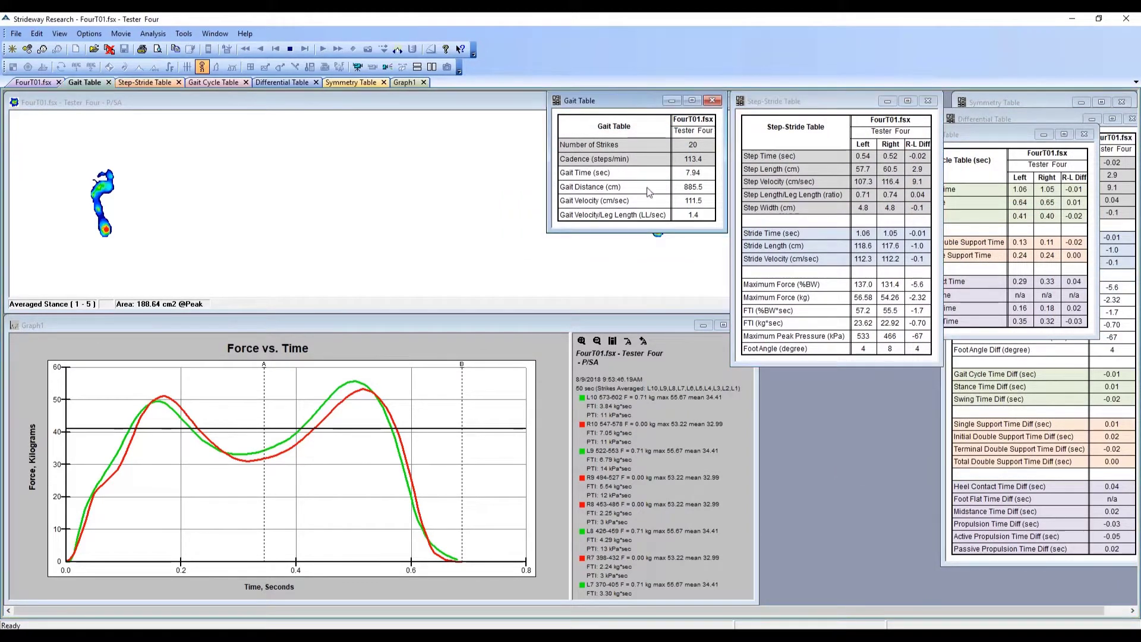
- Start the ASCII export of the results tables and leave only the Gait Table selected
{"action": "left_click", "coordinate": [16, 34]}
{"action": "left_click", "coordinate": [35, 228]}
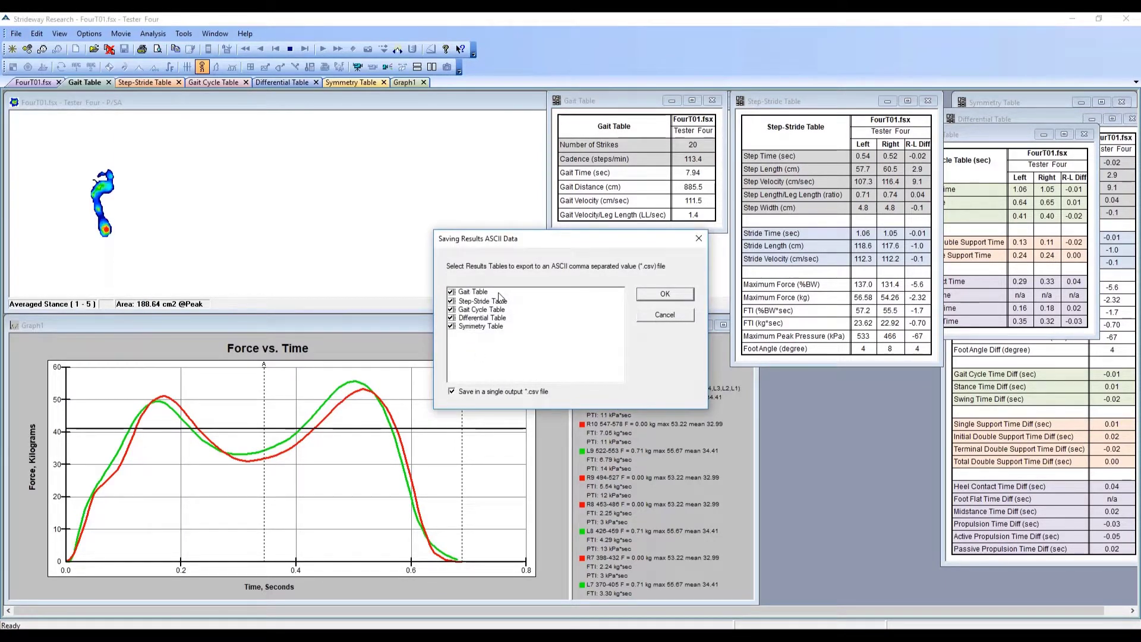
{"action": "left_click", "coordinate": [452, 300]}
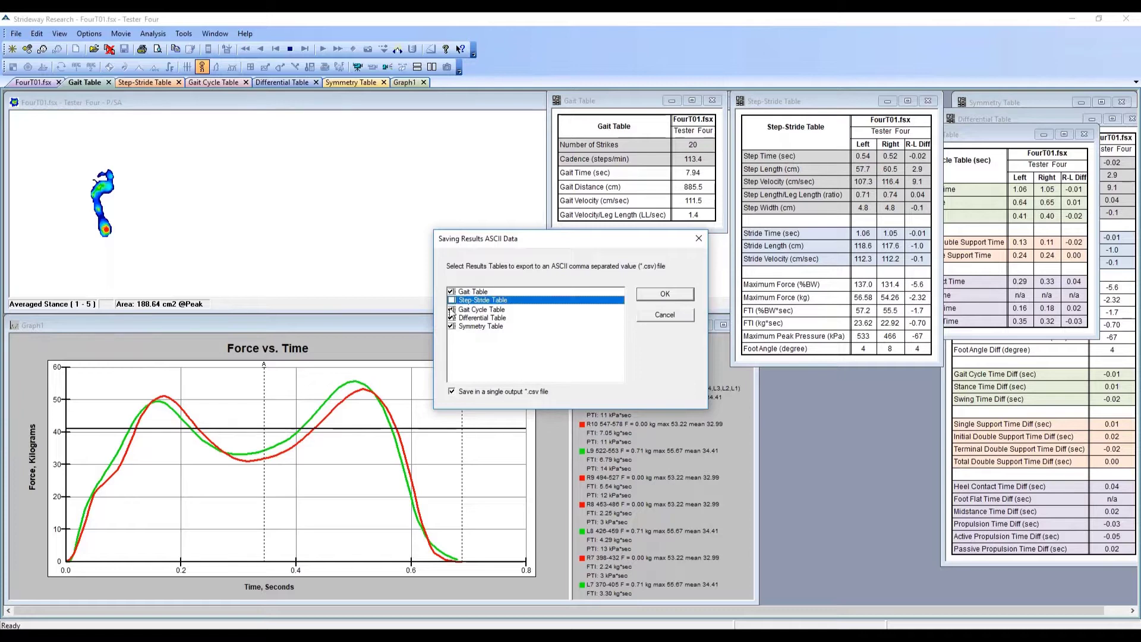
{"action": "left_click", "coordinate": [452, 309]}
{"action": "left_click", "coordinate": [451, 325]}
{"action": "left_click", "coordinate": [452, 317]}
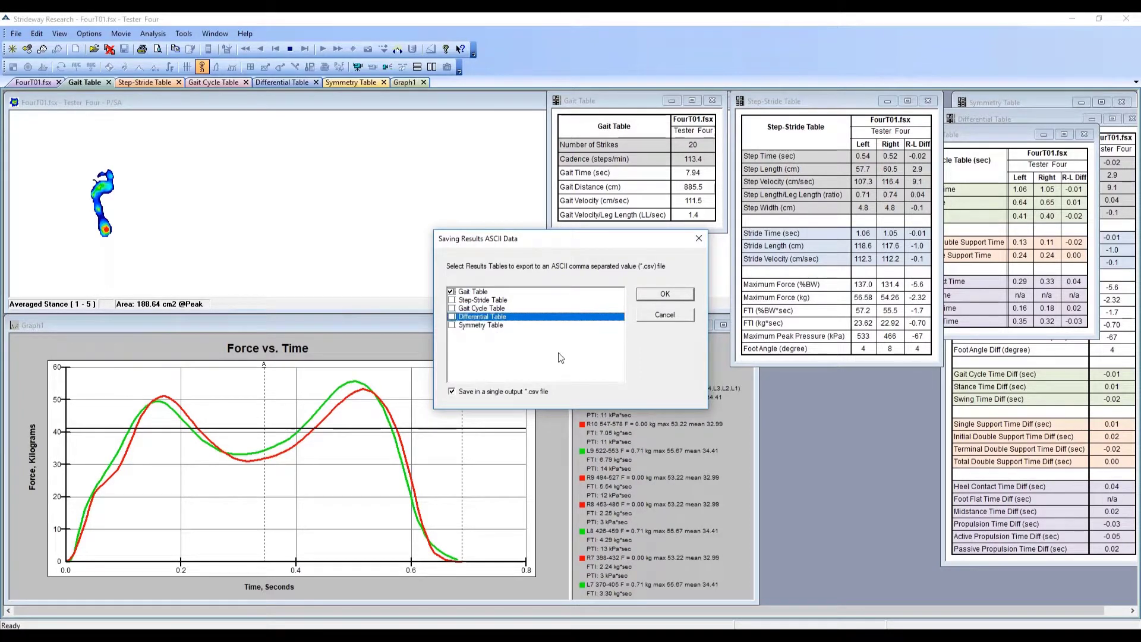
- Include the Step-Stride, Gait Cycle, Differential and Symmetry tables in the export again
{"action": "left_click", "coordinate": [451, 300]}
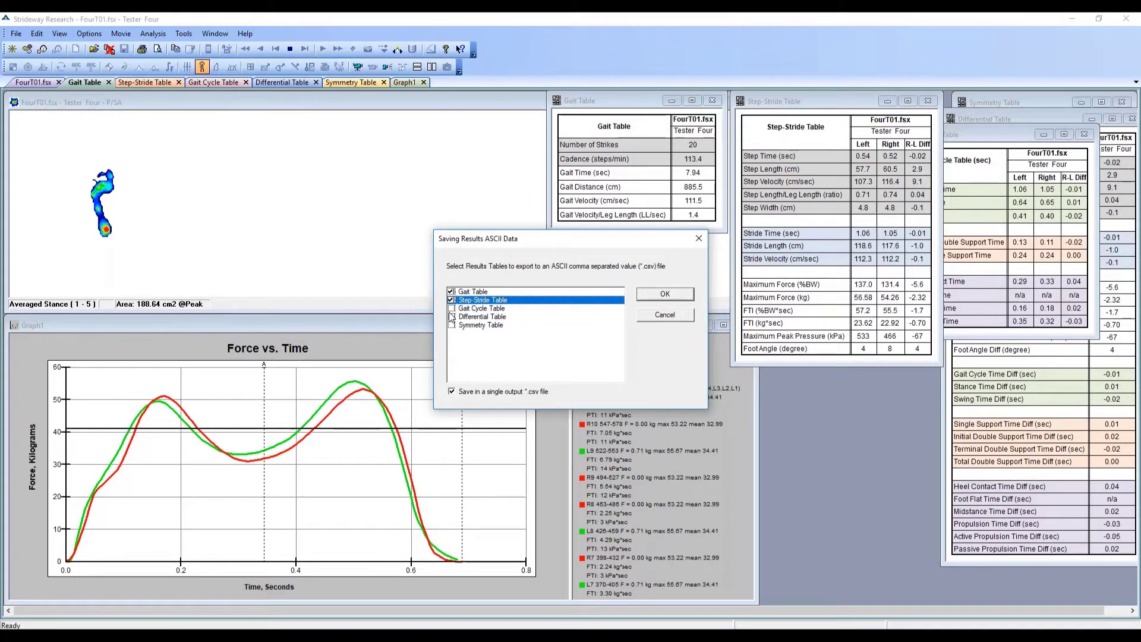
{"action": "left_click", "coordinate": [452, 309]}
{"action": "left_click", "coordinate": [452, 317]}
{"action": "left_click", "coordinate": [451, 326]}
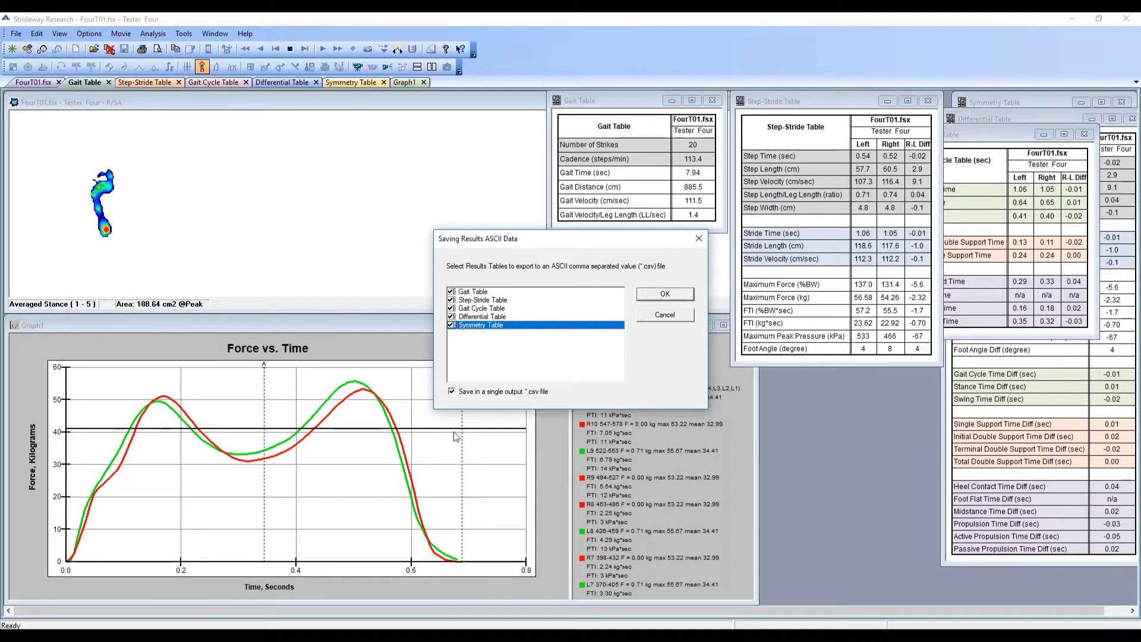
- Turn off saving in a single output CSV file and confirm the results table selection
{"action": "left_click", "coordinate": [667, 297]}
{"action": "left_click", "coordinate": [452, 392]}
{"action": "left_click", "coordinate": [452, 393]}
{"action": "left_click", "coordinate": [666, 294]}
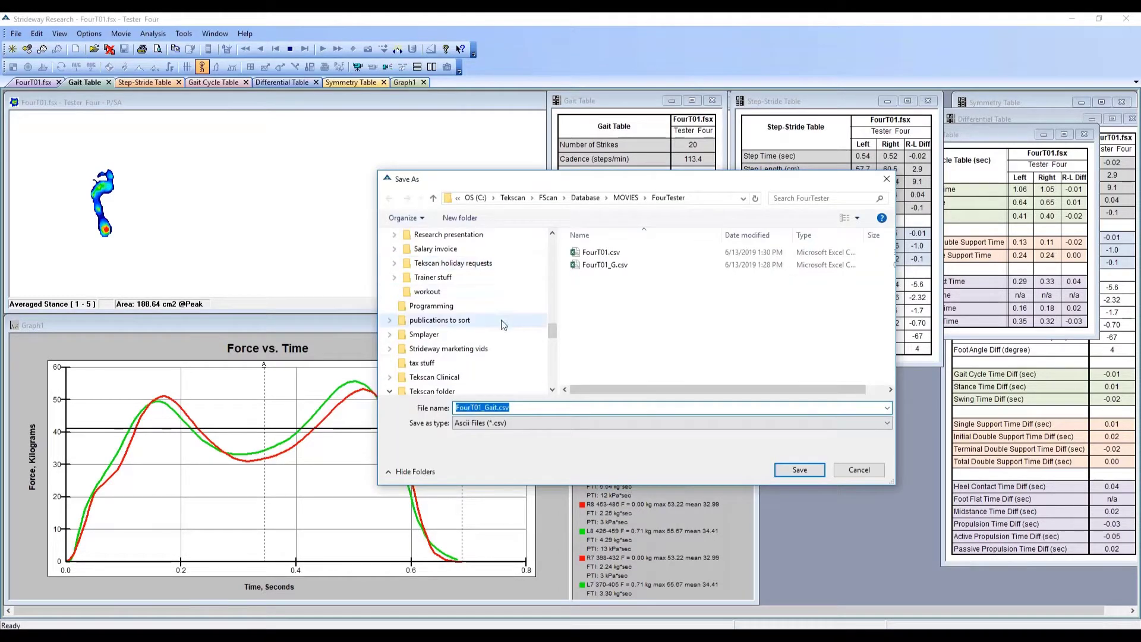
- Save the Gait Table to the Desktop as FourT01_Gait.csv
{"action": "scroll", "coordinate": [501, 320], "scroll_direction": "down", "scroll_amount": 2}
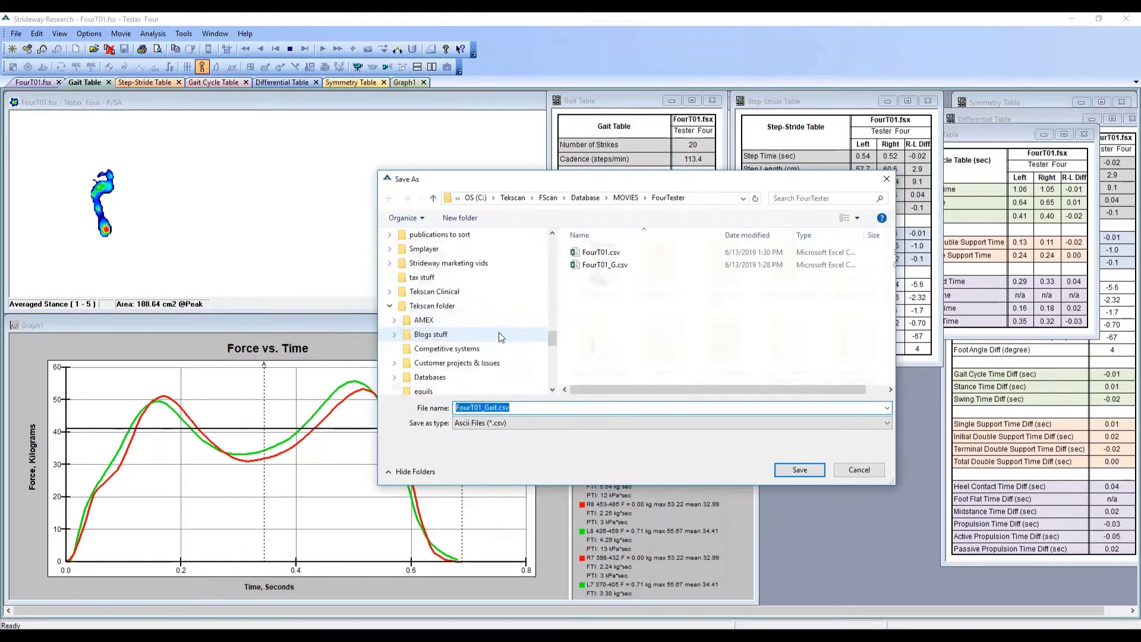
{"action": "scroll", "coordinate": [498, 333], "scroll_direction": "up", "scroll_amount": 10}
{"action": "left_click", "coordinate": [495, 327]}
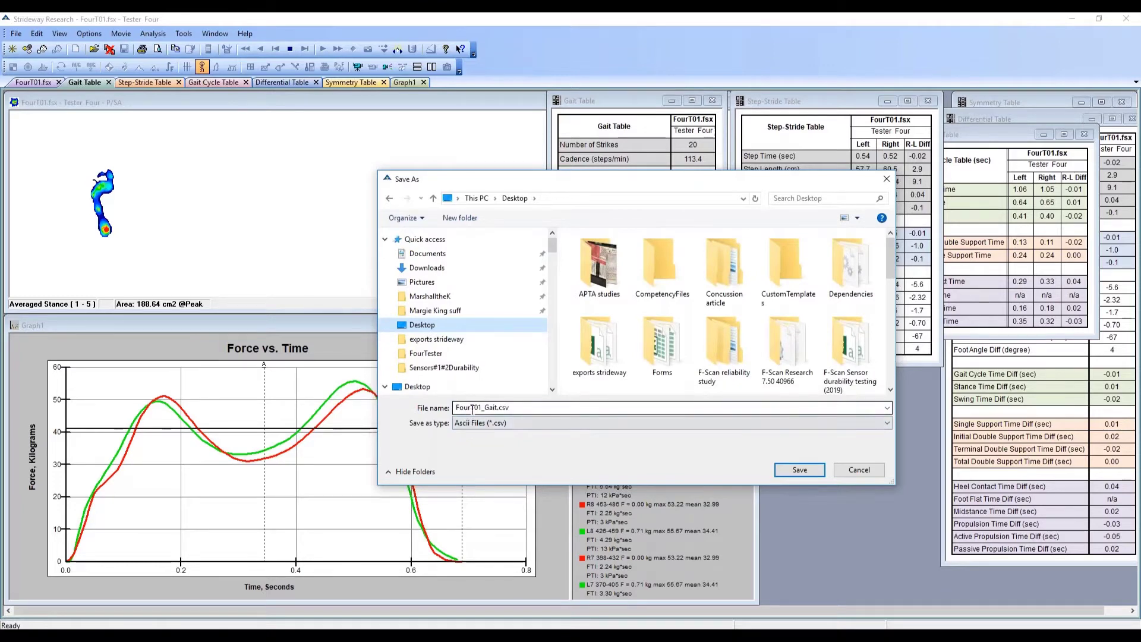
{"action": "left_click", "coordinate": [802, 468]}
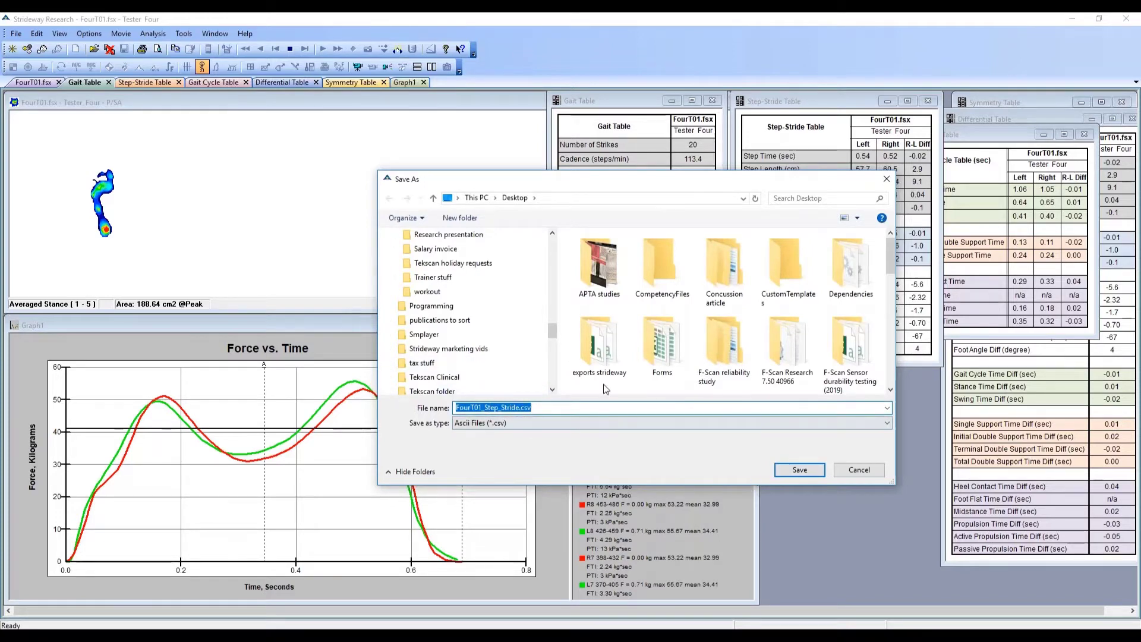
- Save the remaining four results tables to the Desktop under their suggested file names, starting with FourT01_Step_Stride.csv
{"action": "left_click", "coordinate": [802, 470]}
{"action": "left_click", "coordinate": [805, 473]}
{"action": "left_click", "coordinate": [802, 471]}
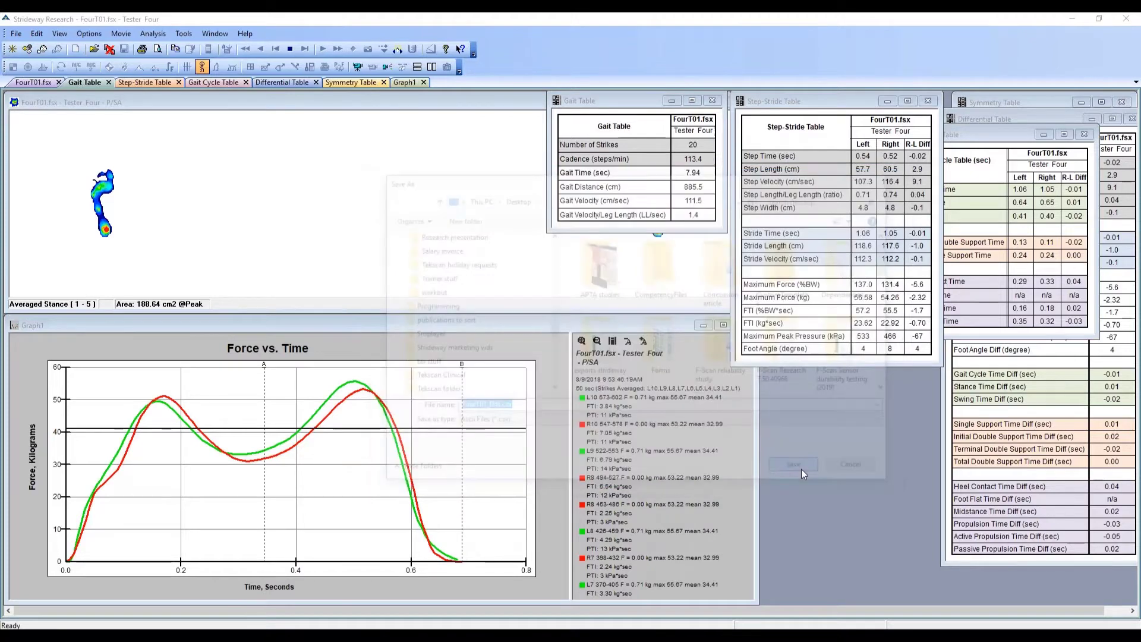
{"action": "left_click", "coordinate": [802, 468]}
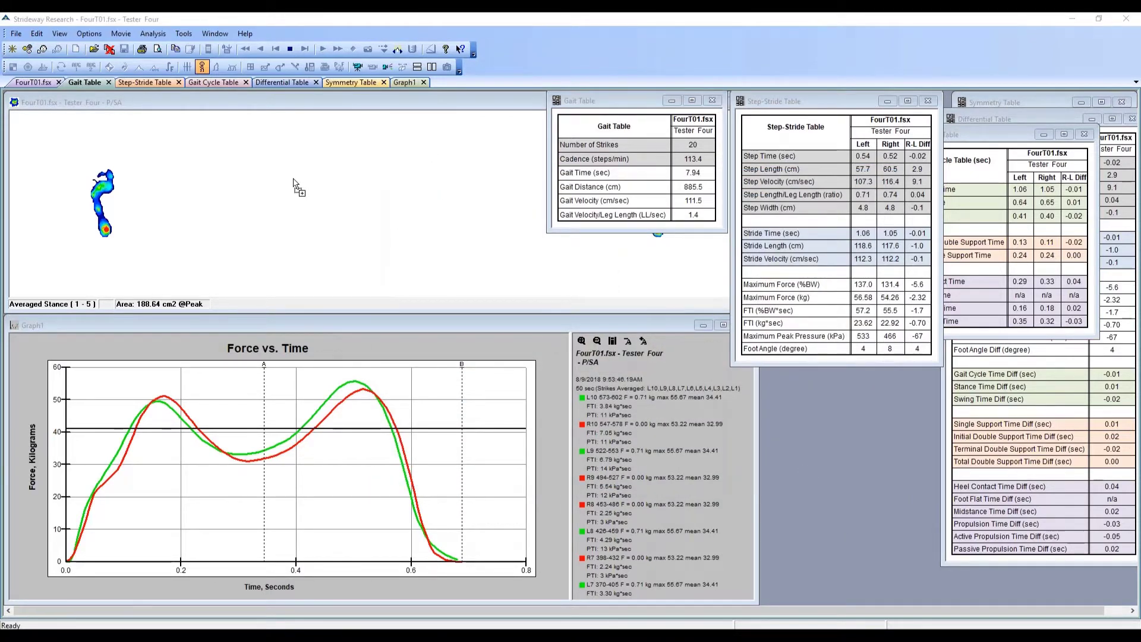
- Open FourT01_Symm.csv in Excel, widen column A to show the full labels, and inspect the step time and step length rows
{"action": "double_click", "coordinate": [1105, 399]}
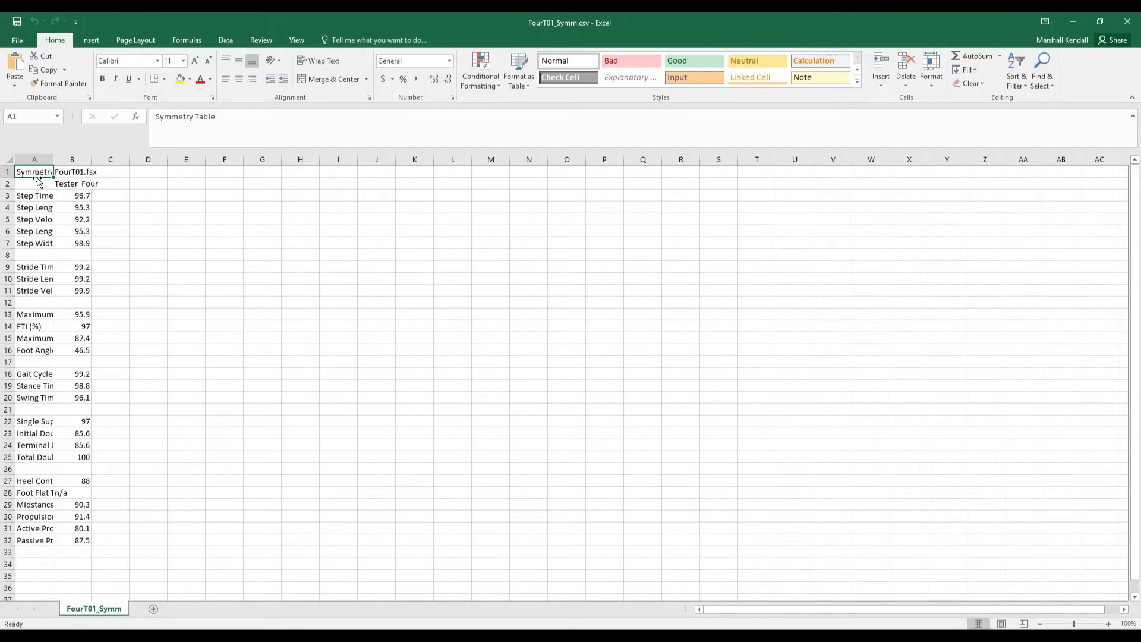
{"action": "left_click_drag", "start_coordinate": [54, 161], "coordinate": [139, 160]}
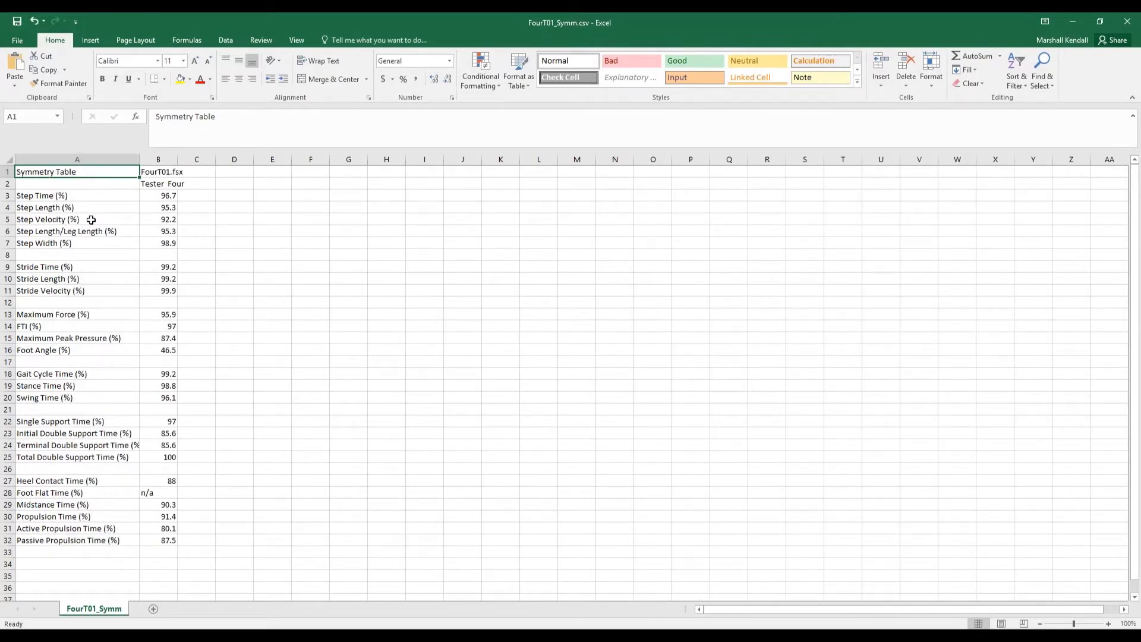
{"action": "left_click", "coordinate": [64, 191]}
{"action": "left_click", "coordinate": [54, 209]}
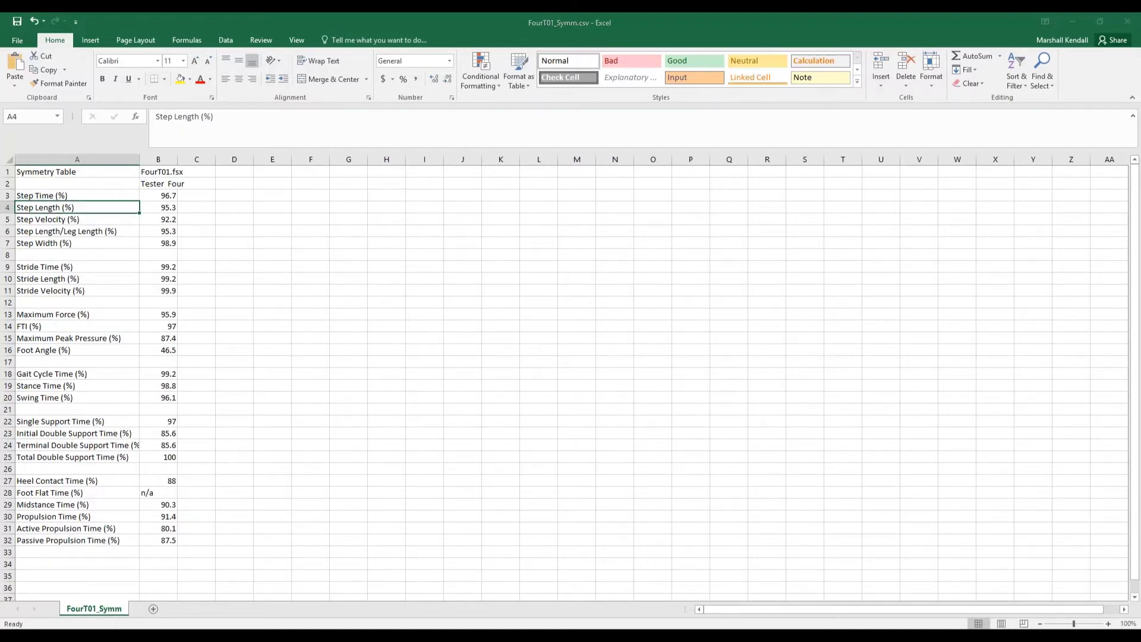
- Close the FourT01_G.csv workbook and widen column A in FourT01_Gait.csv to read the gait parameter labels
{"action": "scroll", "coordinate": [481, 346], "scroll_direction": "down", "scroll_amount": 10}
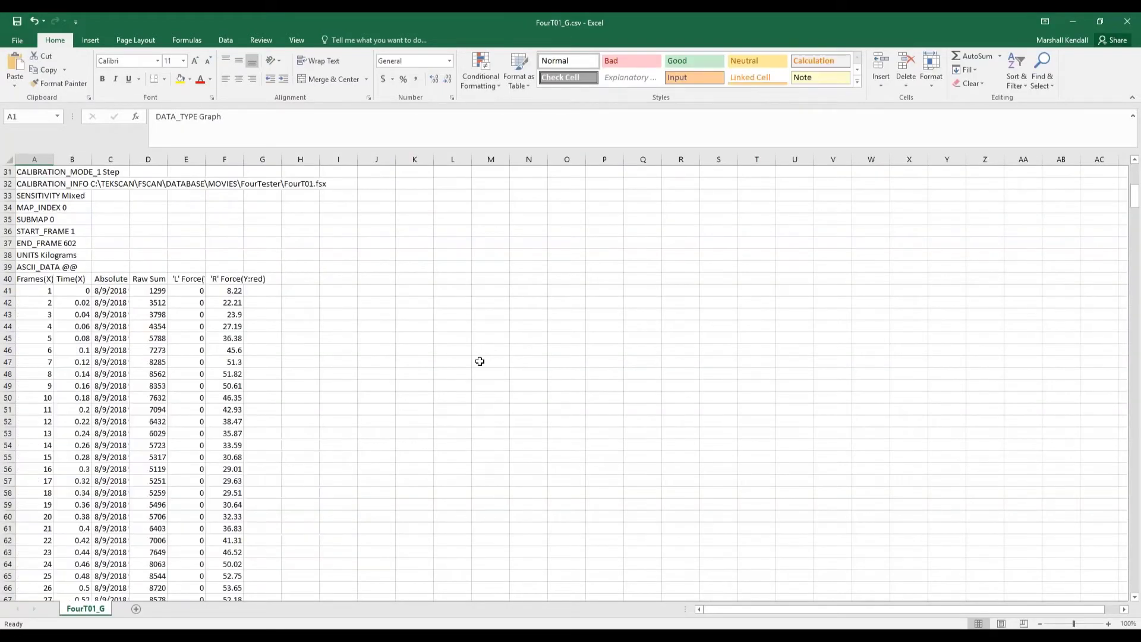
{"action": "scroll", "coordinate": [479, 357], "scroll_direction": "up", "scroll_amount": 5}
{"action": "left_click", "coordinate": [1128, 23]}
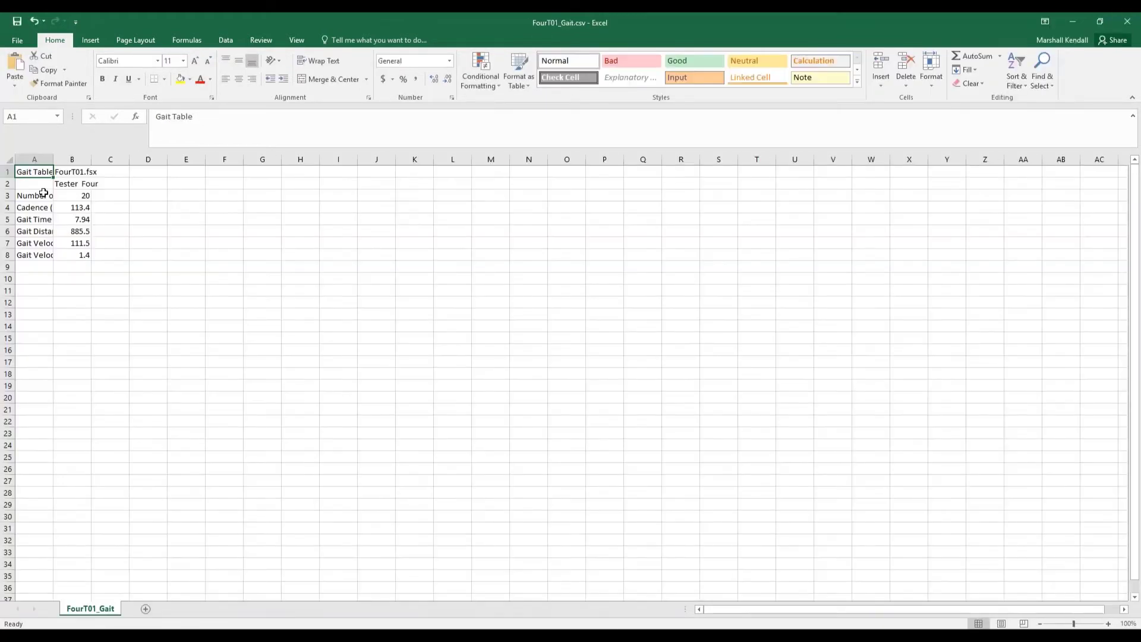
{"action": "left_click_drag", "start_coordinate": [58, 158], "coordinate": [113, 158]}
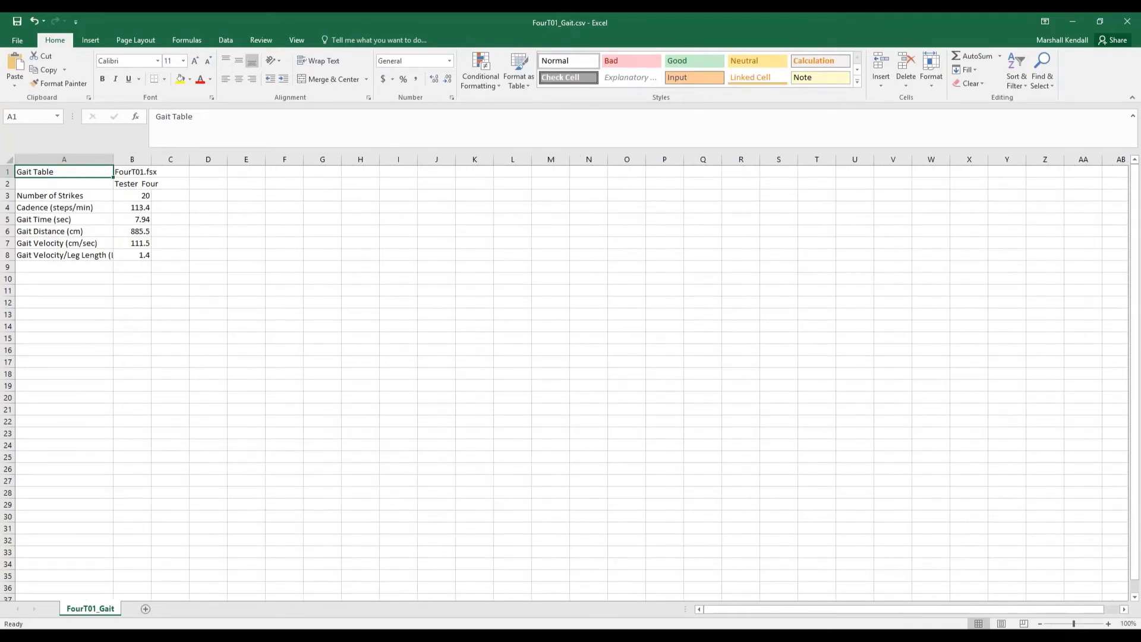
- Switch back to Strideway Research and spread out the Gait Table, Step-Stride Table and Gait Cycle Table windows to uncover the Differential Table
{"action": "left_click", "coordinate": [423, 636]}
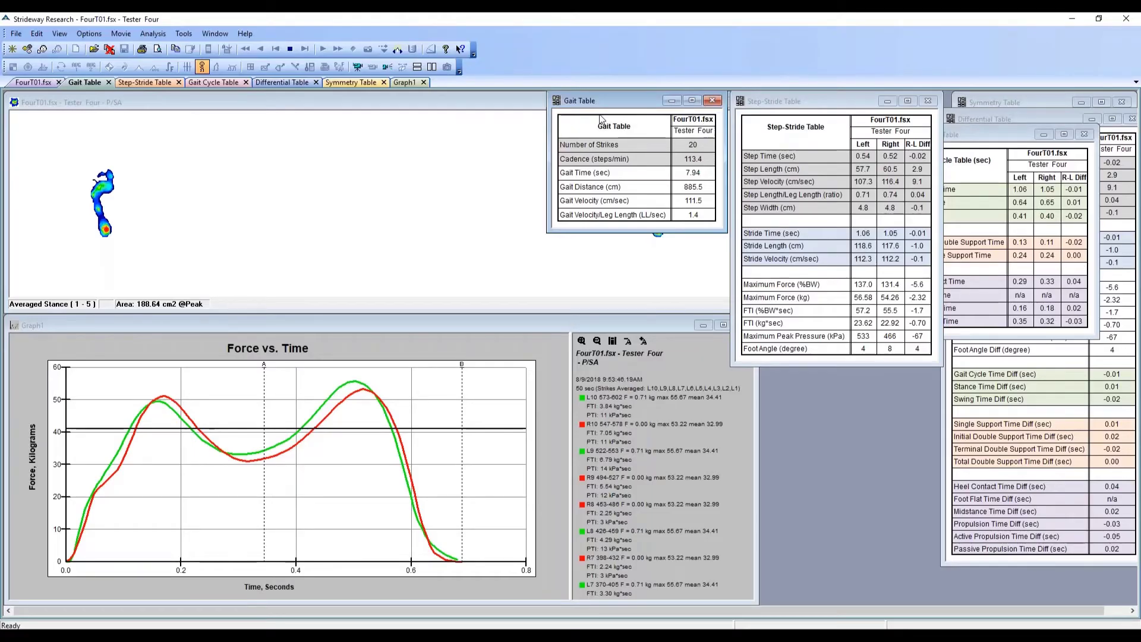
{"action": "left_click_drag", "start_coordinate": [600, 101], "coordinate": [484, 109]}
{"action": "left_click_drag", "start_coordinate": [804, 97], "coordinate": [693, 97]}
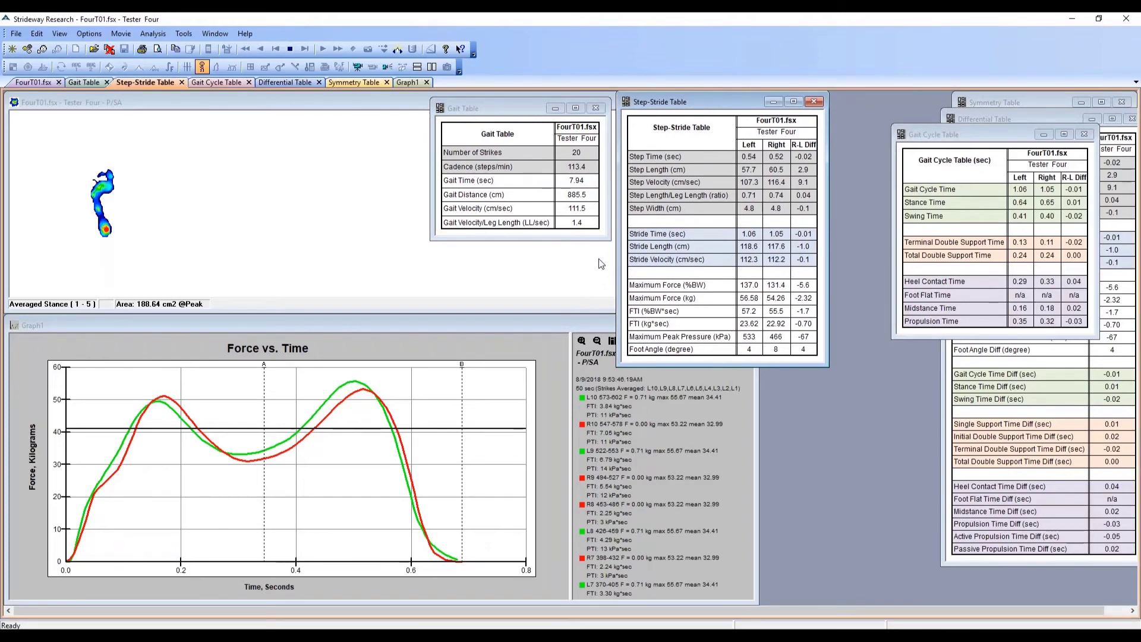
{"action": "left_click_drag", "start_coordinate": [981, 141], "coordinate": [834, 112]}
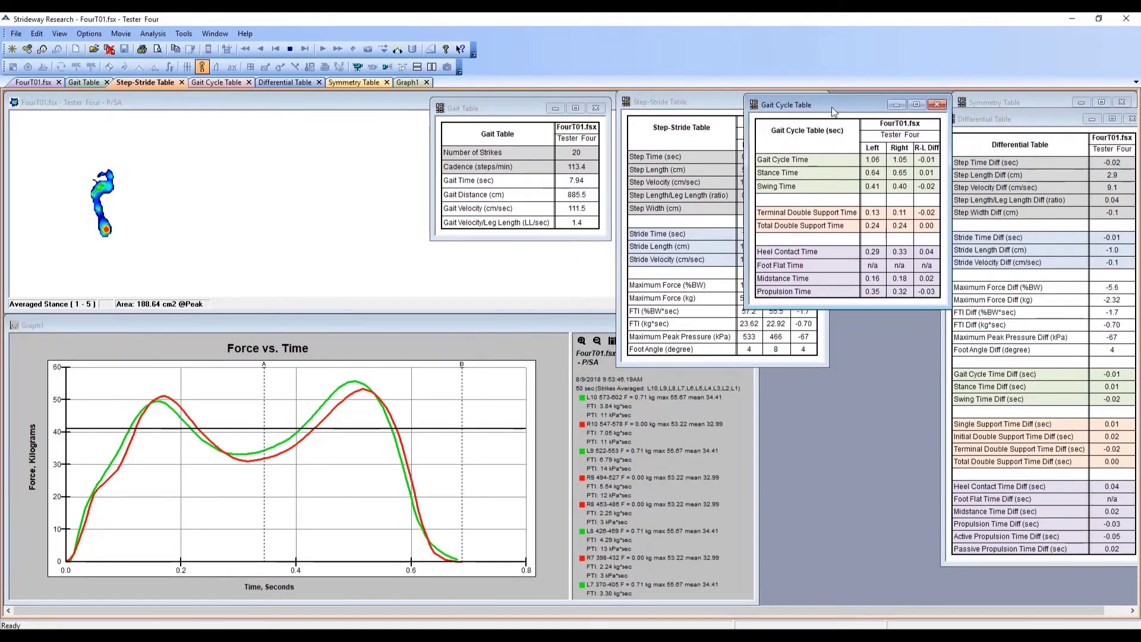